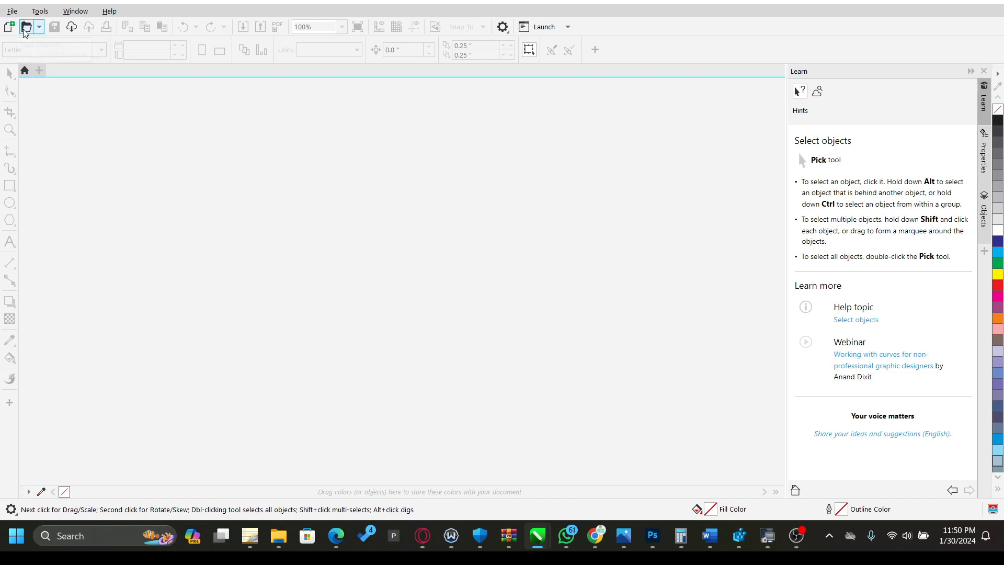
- Start a new document and examine the available page-size presets for print, web and device formats
left_click(12, 11)
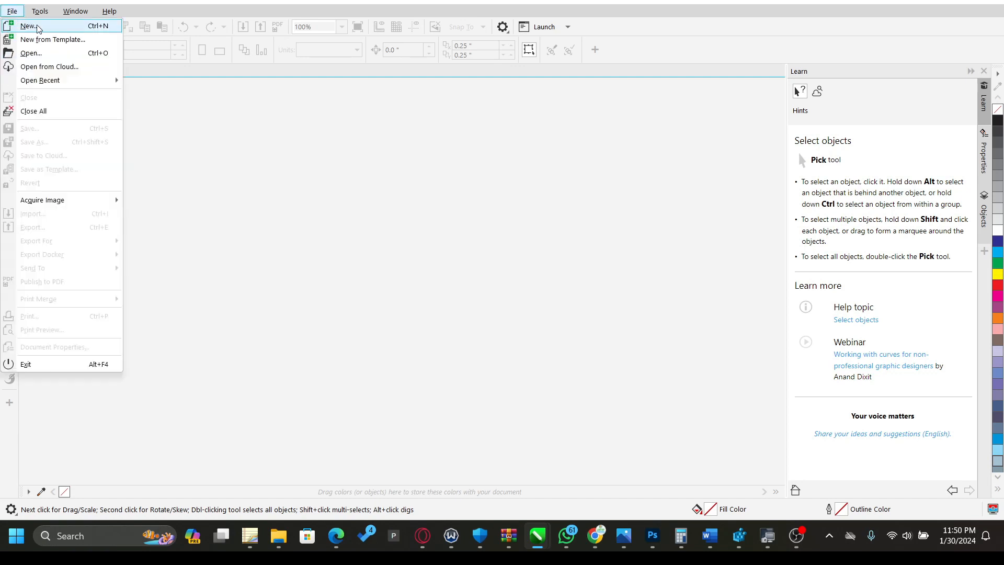
left_click(320, 165)
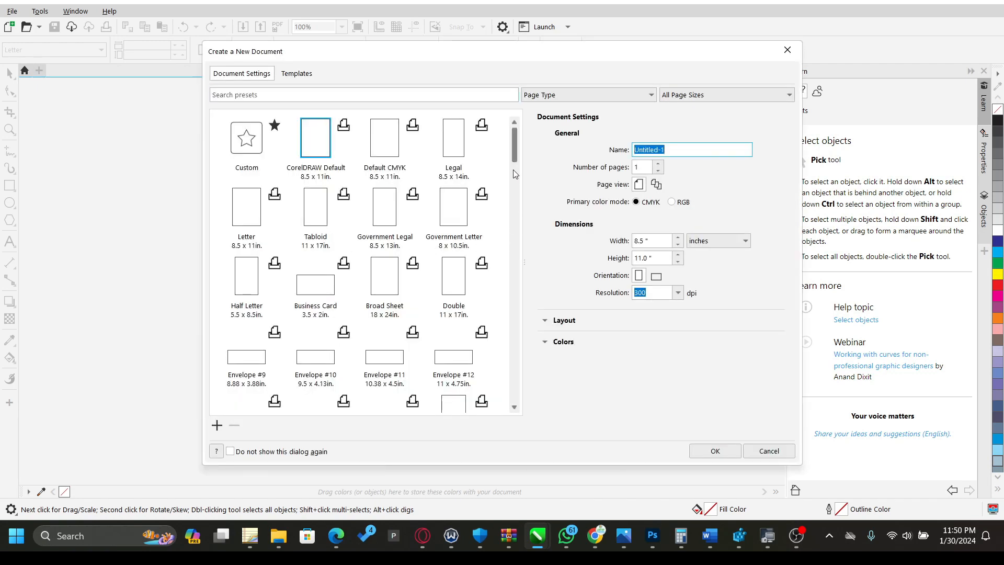
left_click_drag(514, 145, 516, 177)
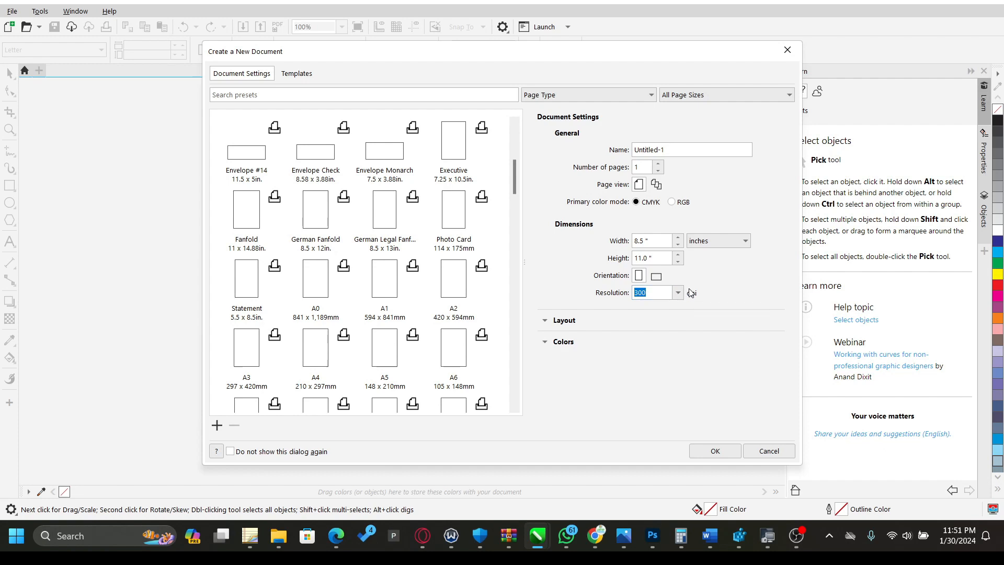
left_click_drag(516, 178, 516, 133)
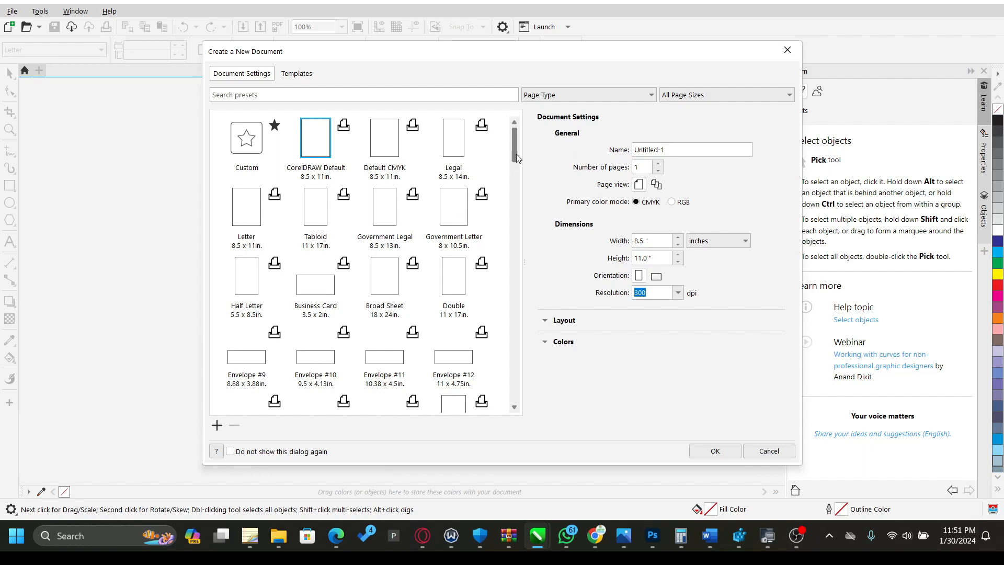
scroll(513, 144, "down", 1)
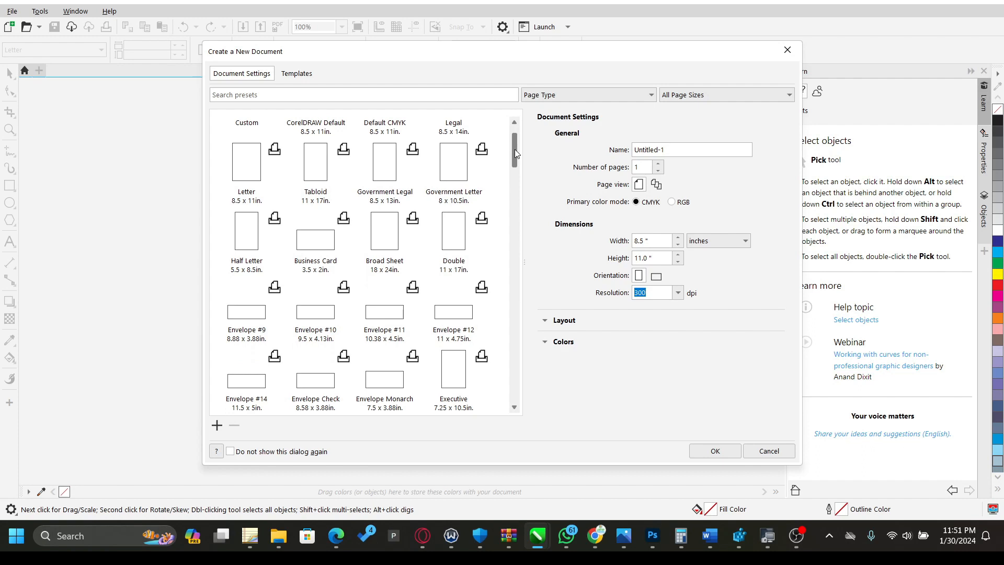
left_click_drag(514, 149, 513, 250)
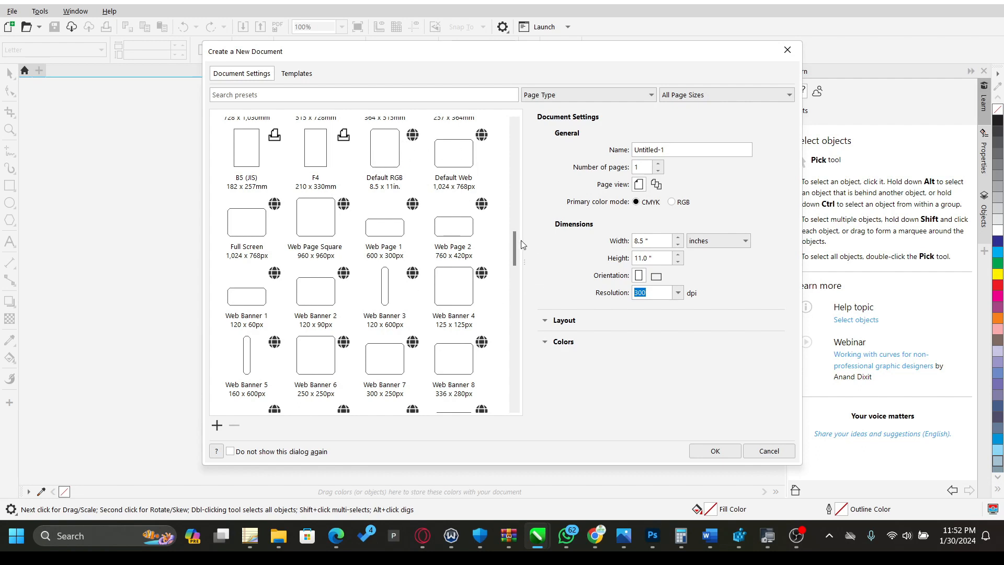
left_click_drag(516, 236, 514, 284)
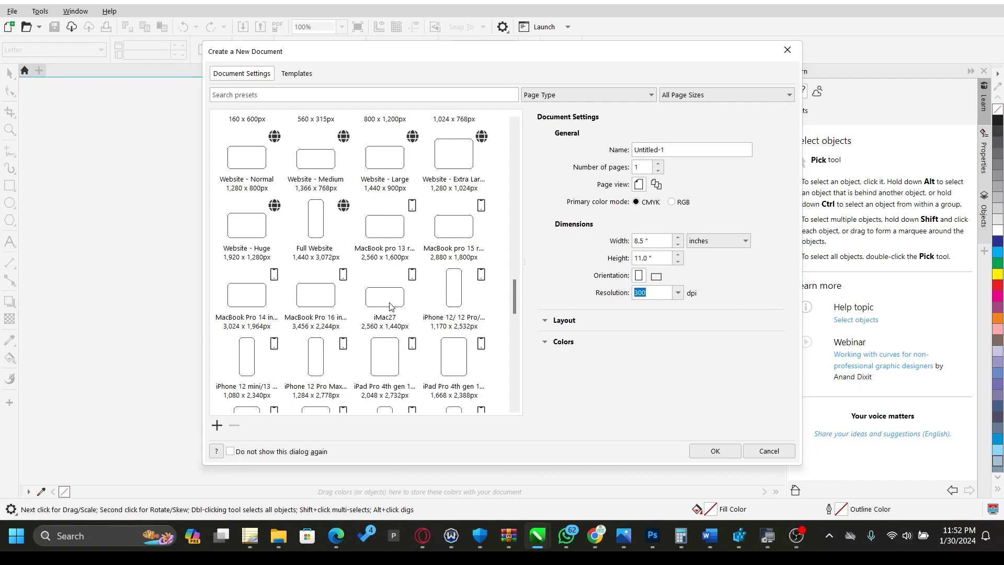
scroll(372, 298, "down", 7)
scroll(401, 380, "down", 2)
scroll(434, 366, "up", 20)
scroll(444, 343, "up", 2)
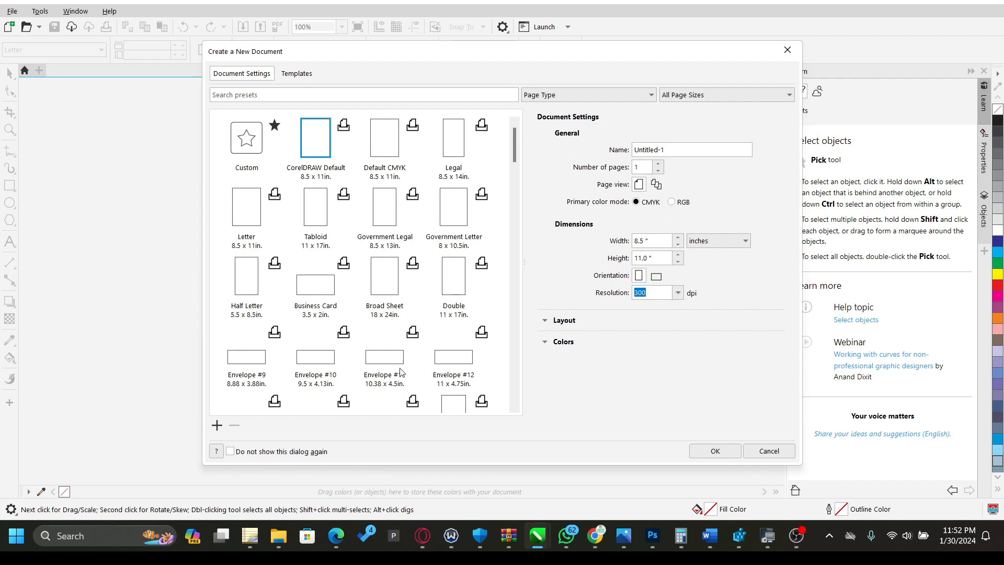
- Choose the A4 page preset for the new document
scroll(401, 375, "down", 5)
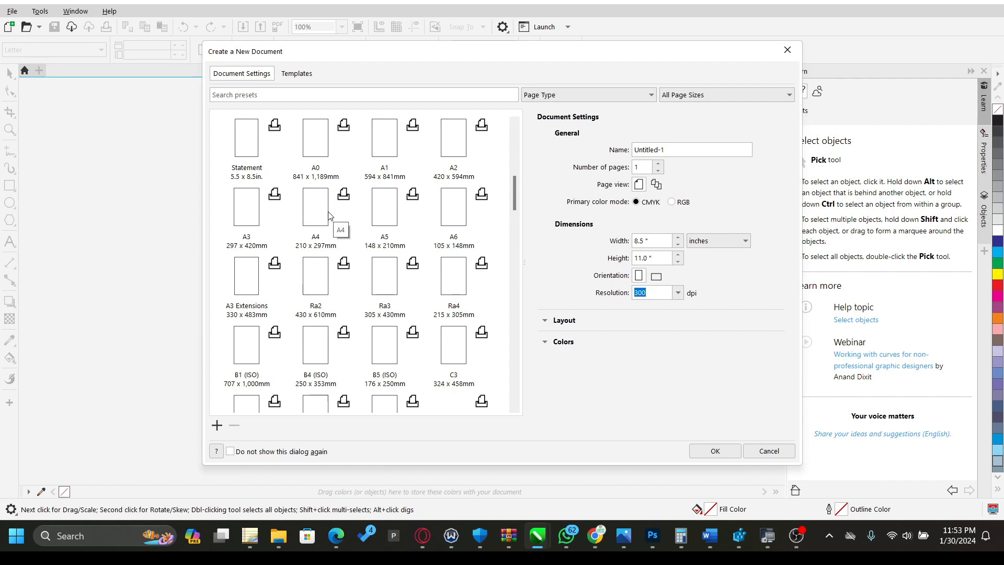
left_click(320, 199)
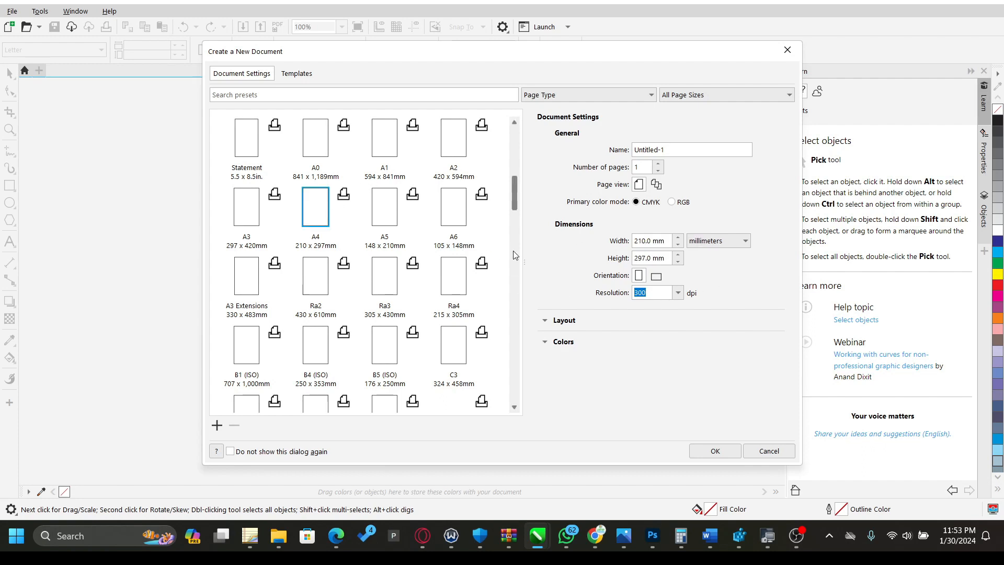
left_click_drag(514, 195, 516, 147)
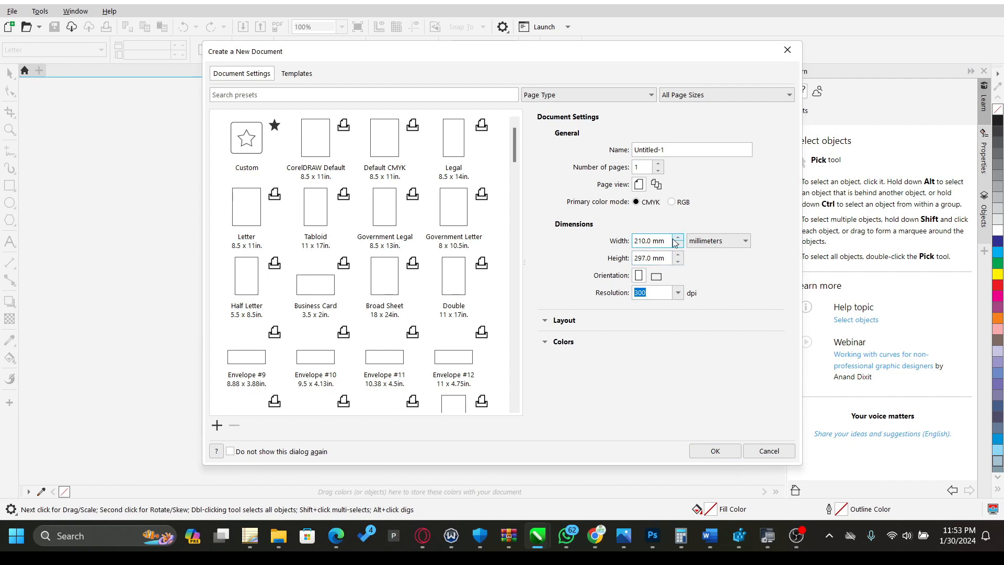
left_click_drag(515, 136, 517, 179)
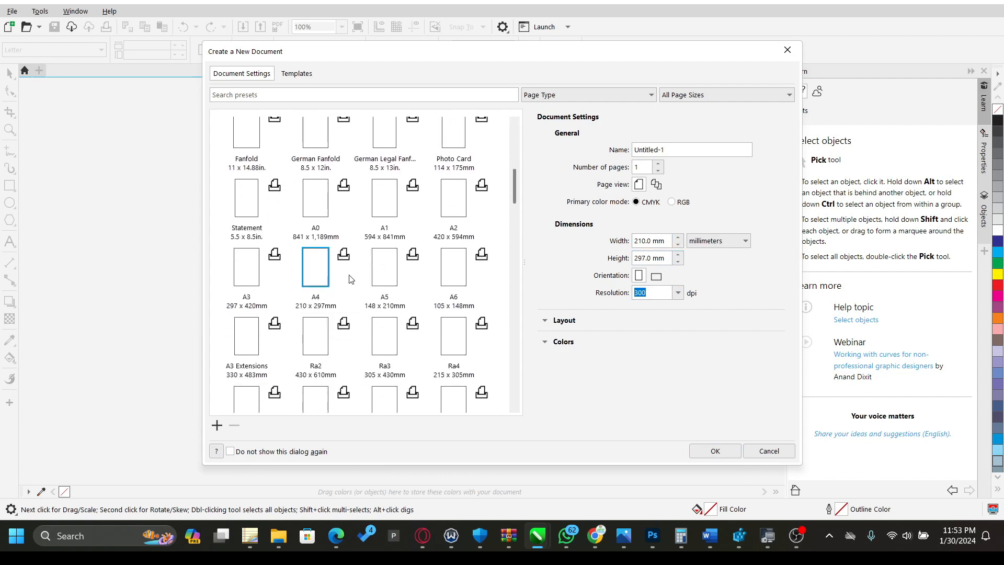
- Set the new document's dimension units to inches and name the document Practice
left_click(739, 241)
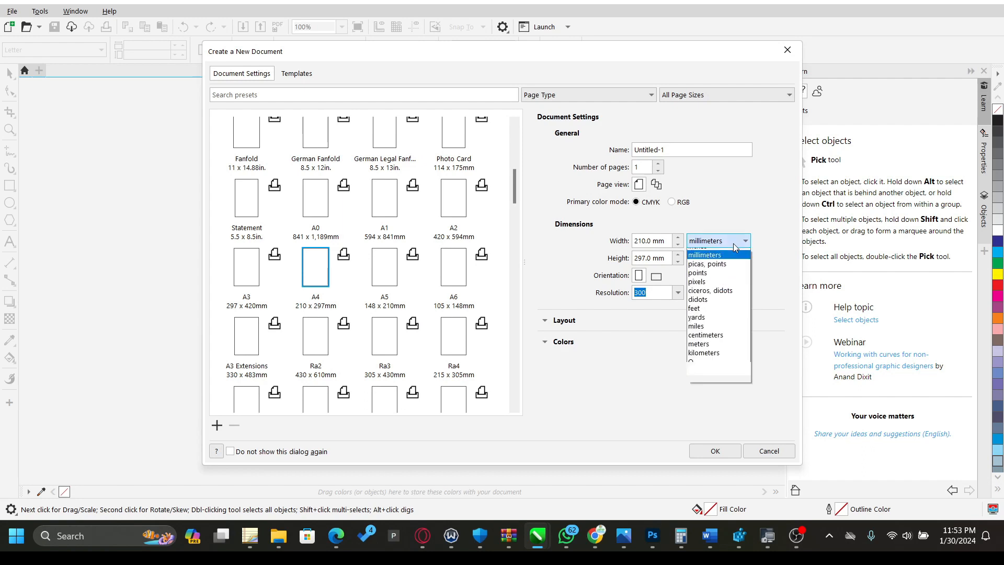
left_click(692, 262)
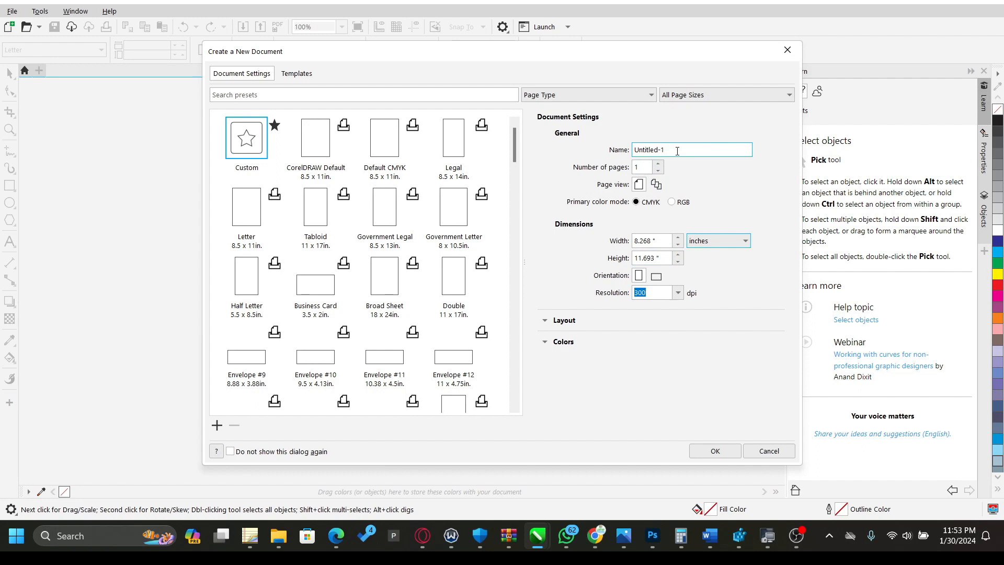
left_click_drag(677, 151, 636, 150)
type("Practice")
- Expand the Colors and Layout settings and review the available paper types, leaving A4 chosen
left_click(563, 341)
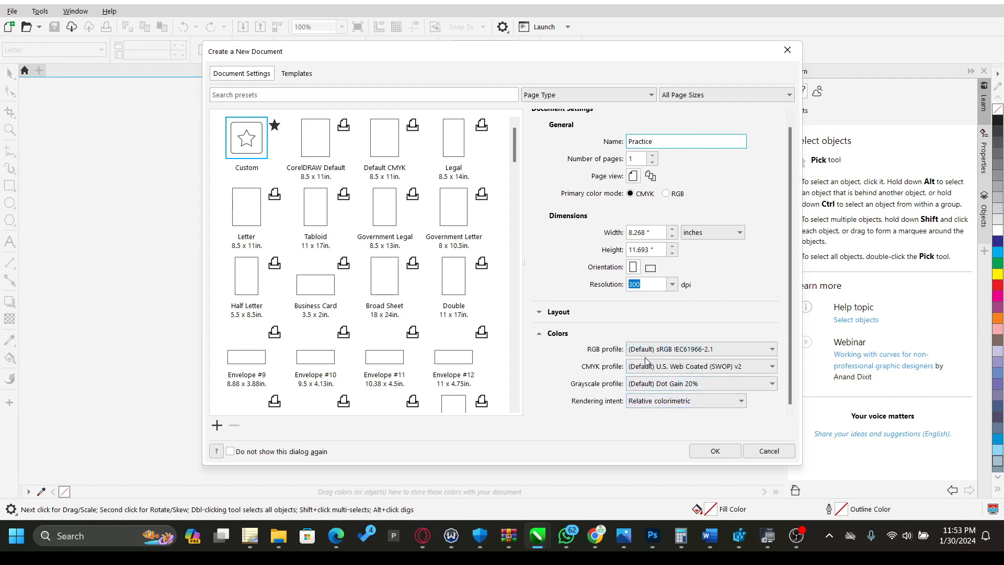
left_click(540, 314)
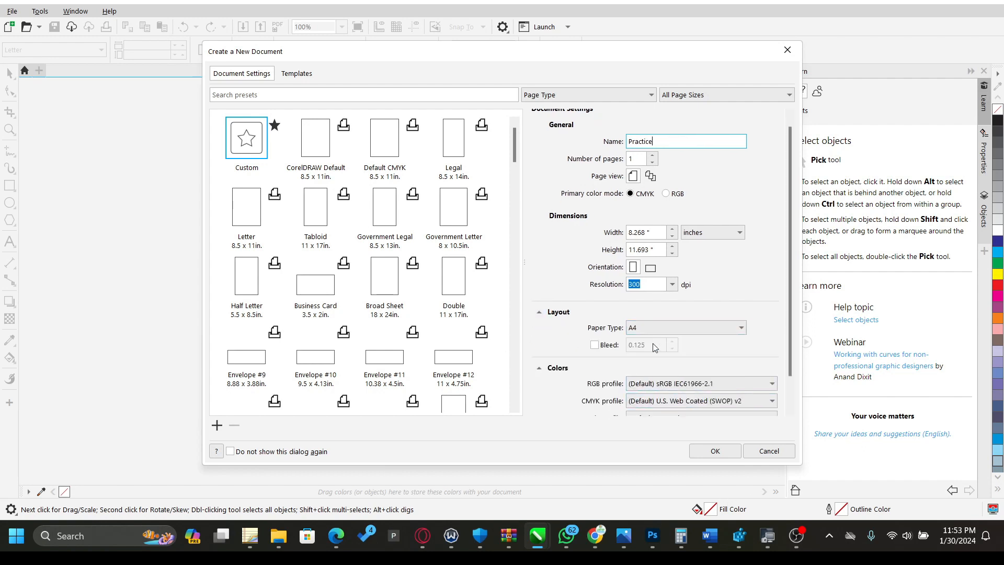
scroll(658, 305, "down", 1)
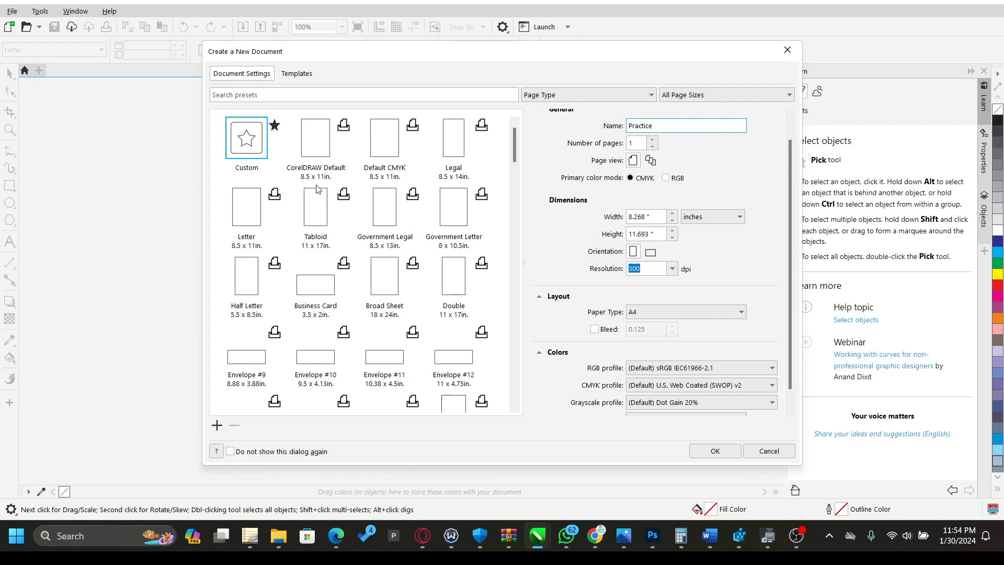
left_click(697, 315)
left_click_drag(742, 159, 747, 287)
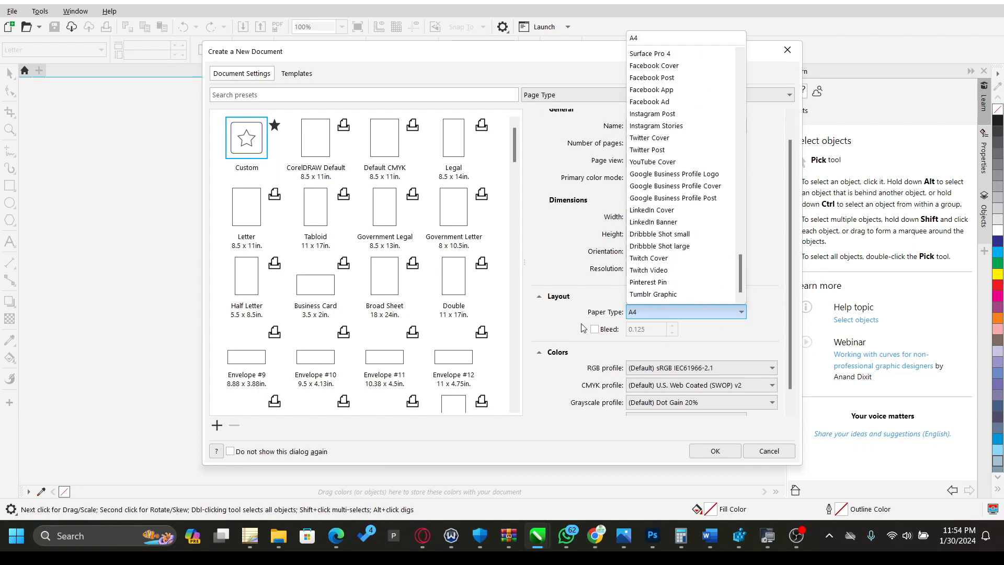
left_click(615, 336)
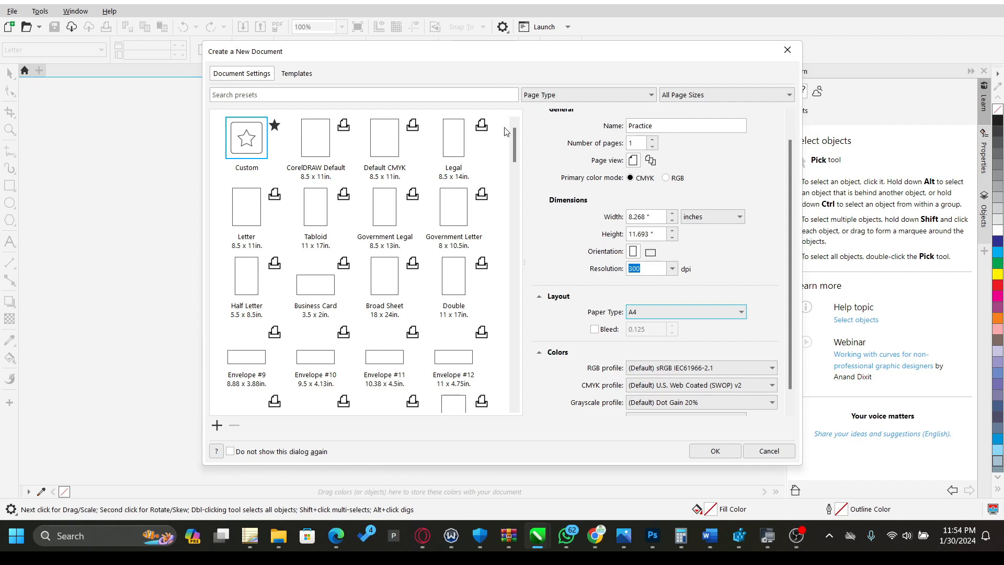
left_click_drag(515, 139, 513, 181)
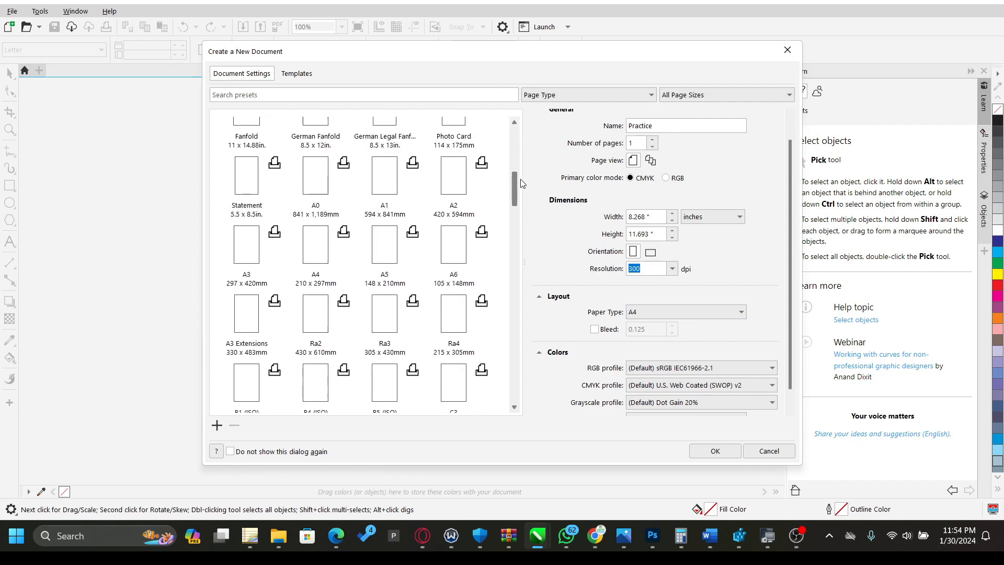
- Switch from the document settings to the local templates and examine the available designs
left_click(307, 76)
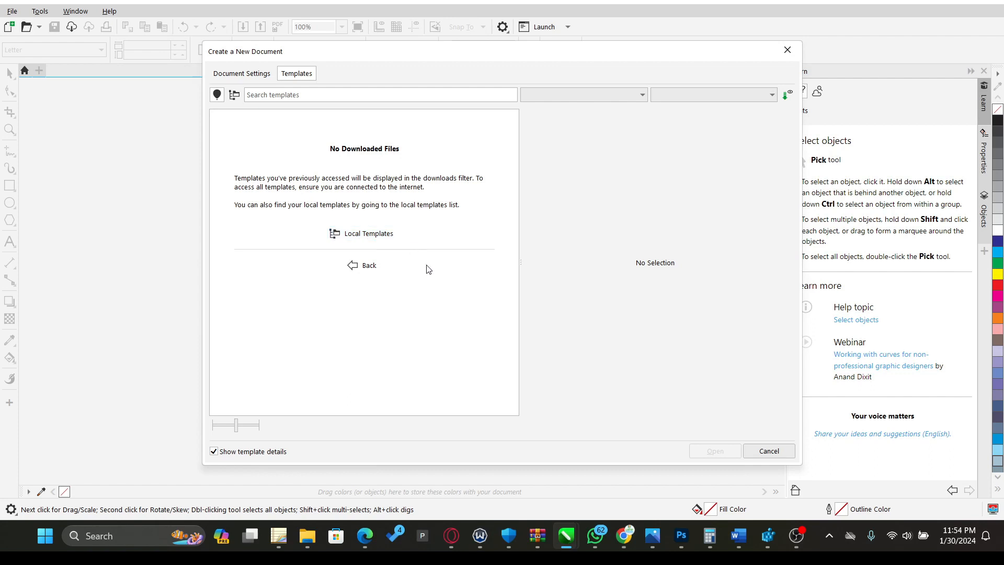
left_click(241, 73)
left_click(297, 73)
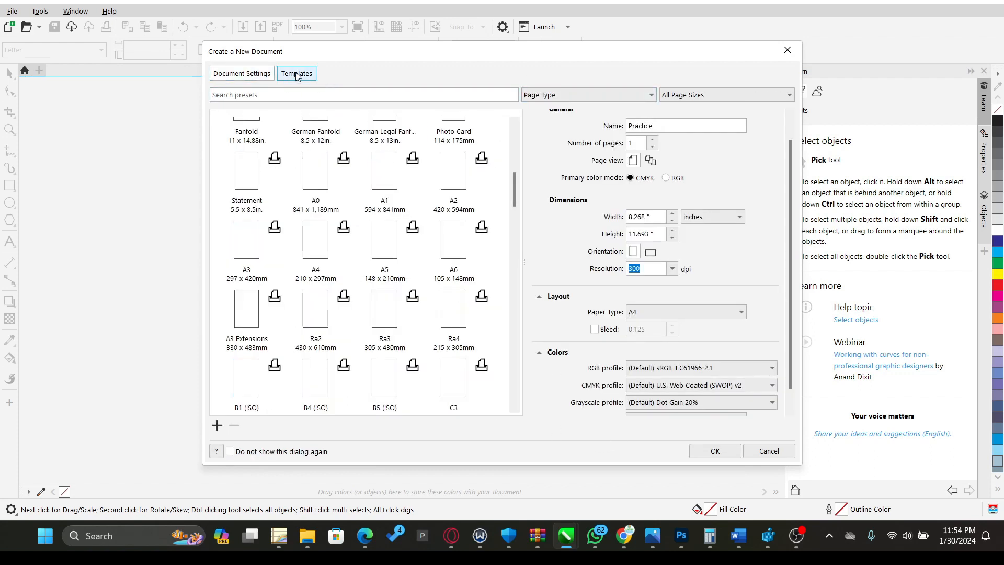
left_click(232, 94)
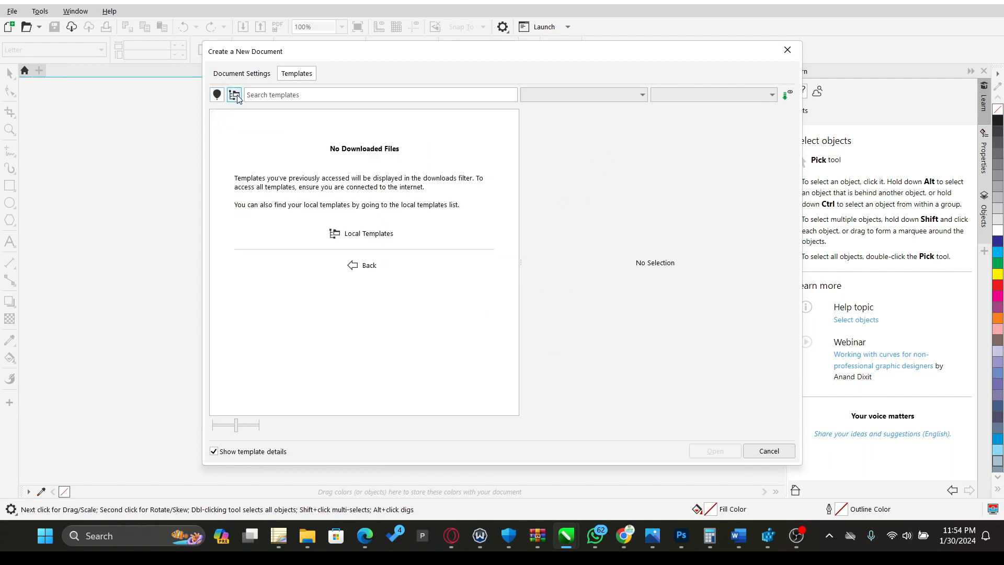
left_click(235, 96)
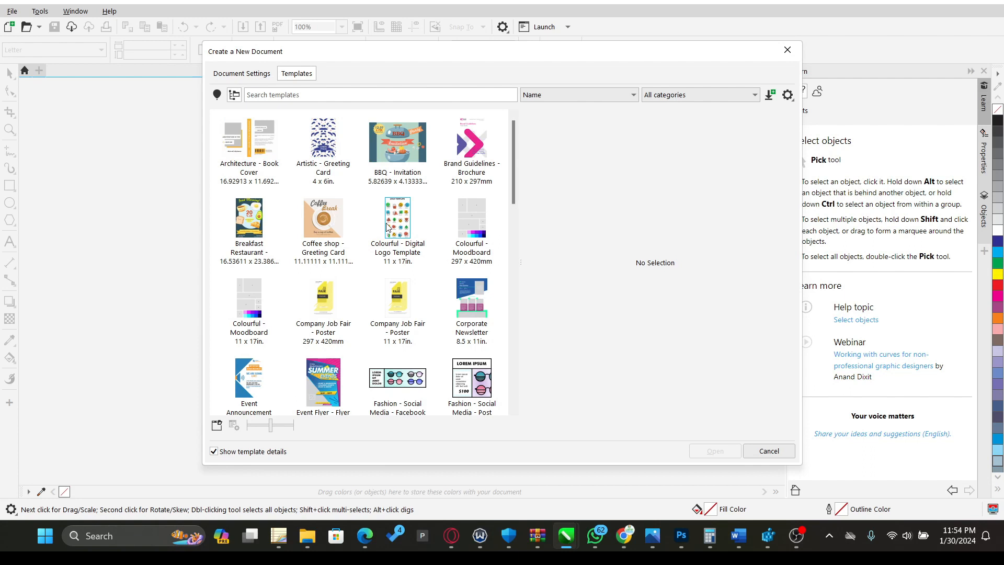
scroll(387, 226, "down", 6)
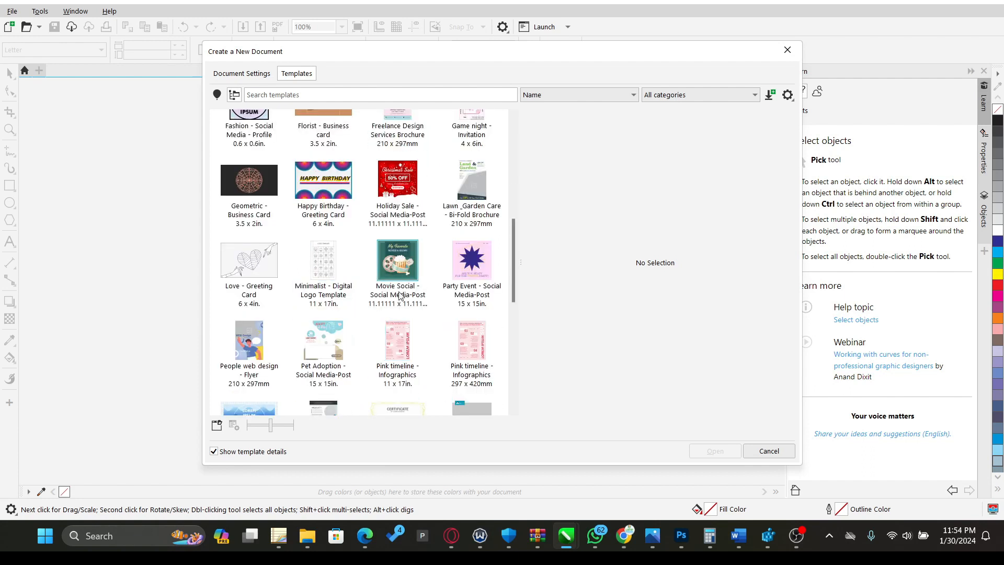
scroll(397, 296, "up", 6)
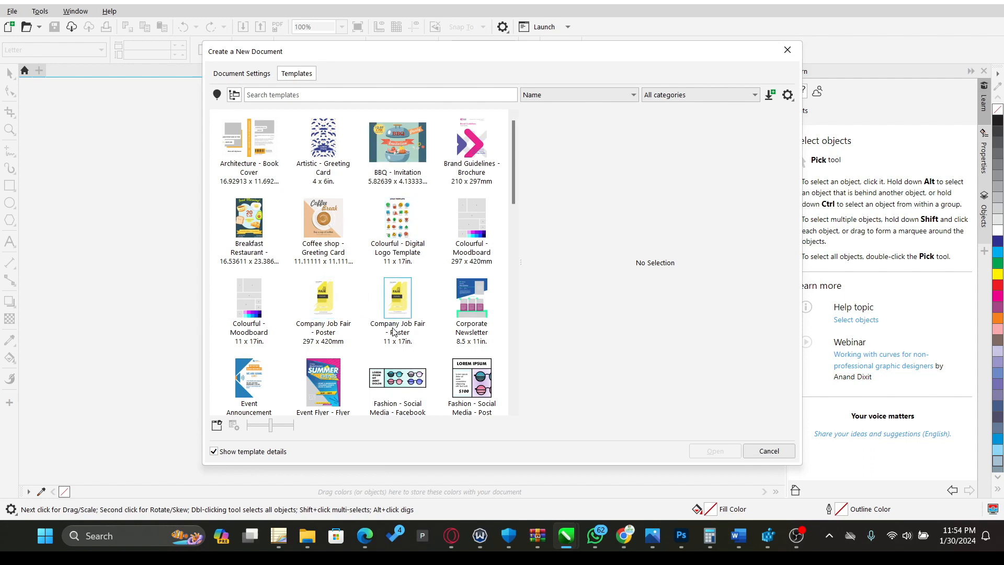
scroll(394, 331, "down", 3)
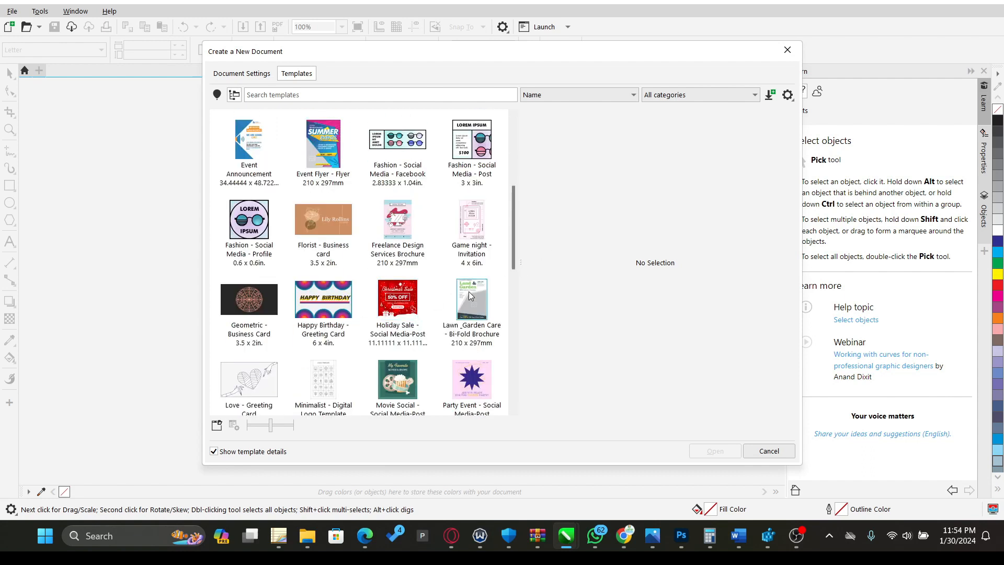
scroll(389, 313, "down", 3)
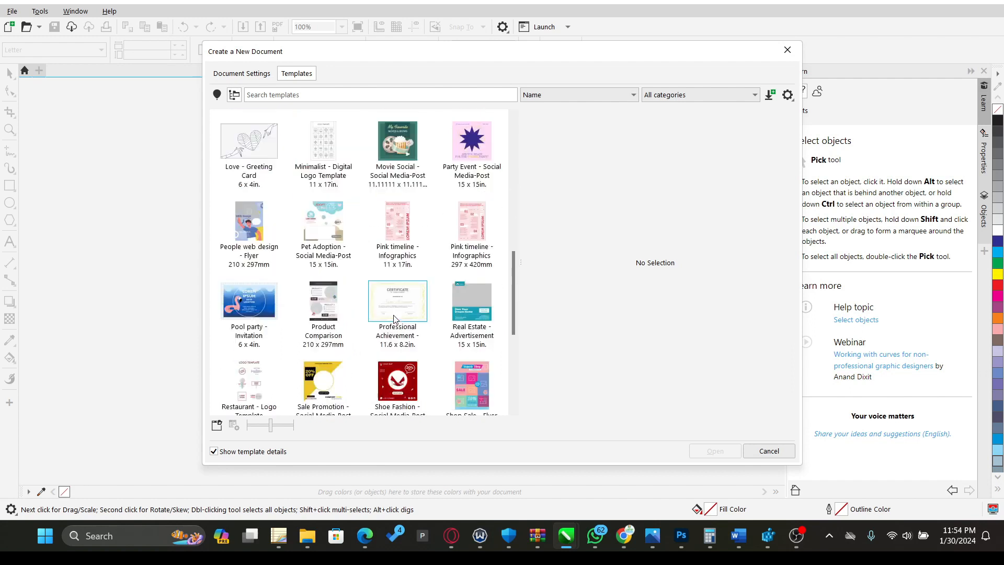
scroll(411, 334, "up", 5)
scroll(419, 337, "down", 2)
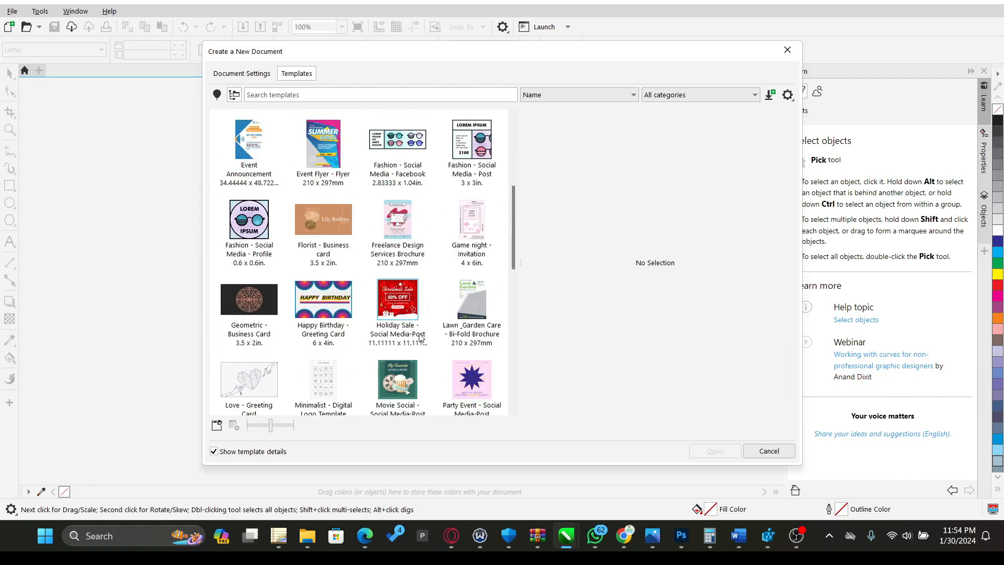
- Preview the Holiday Sale and Shoe Fashion social media post templates
left_click(393, 298)
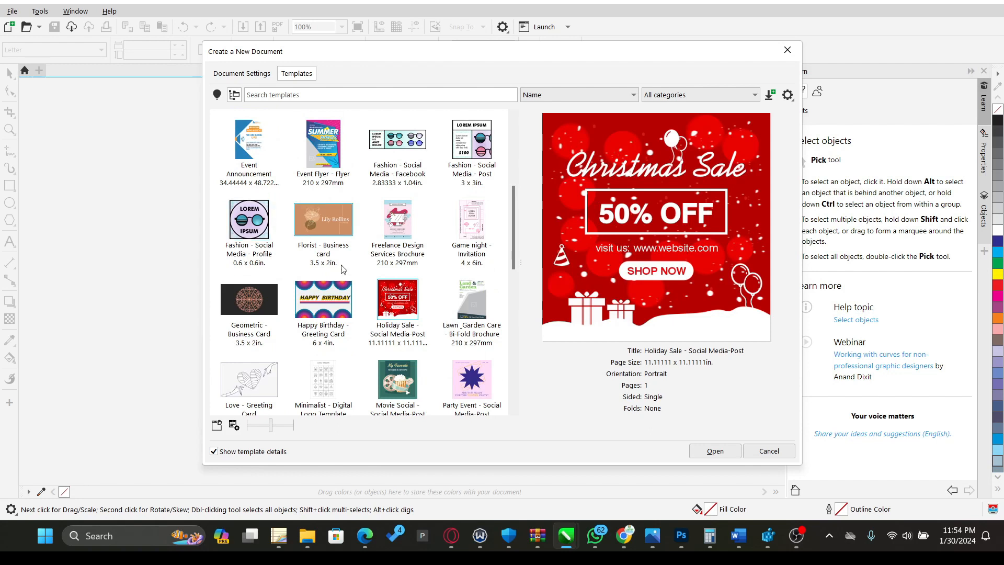
scroll(400, 307, "down", 5)
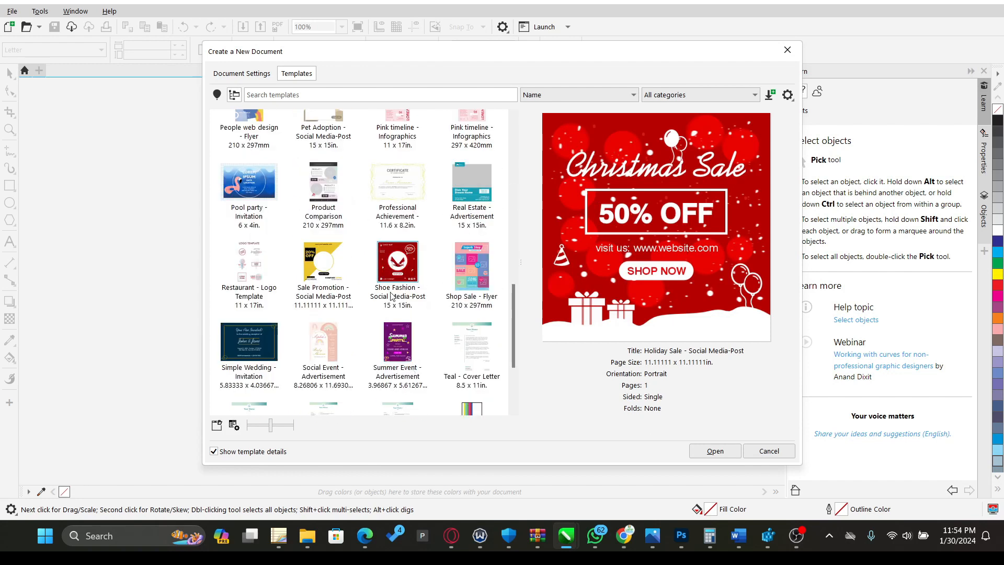
left_click(408, 258)
scroll(436, 310, "down", 2)
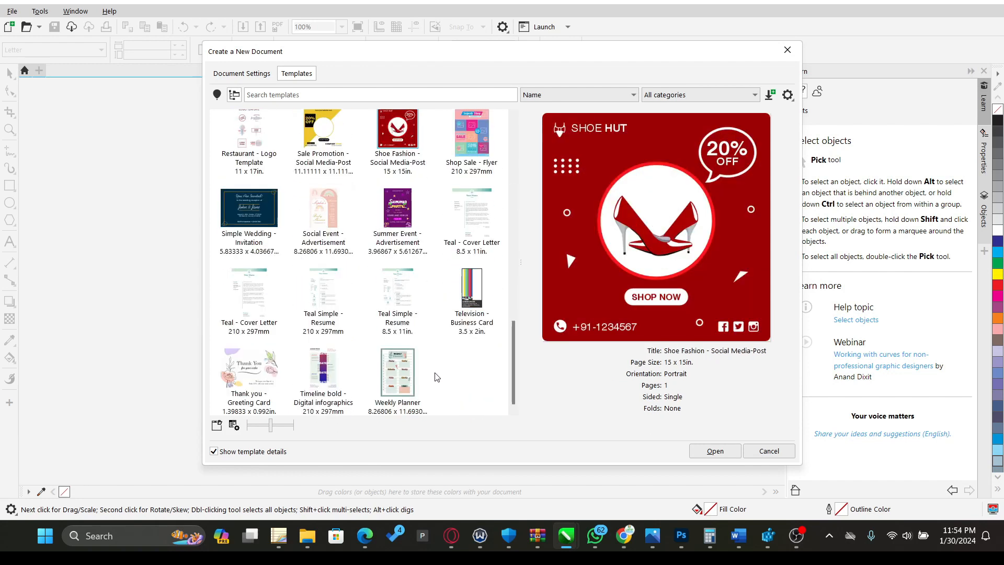
- Search the local templates for "valentine" and open the Get More content window
left_click(324, 92)
type("valentine")
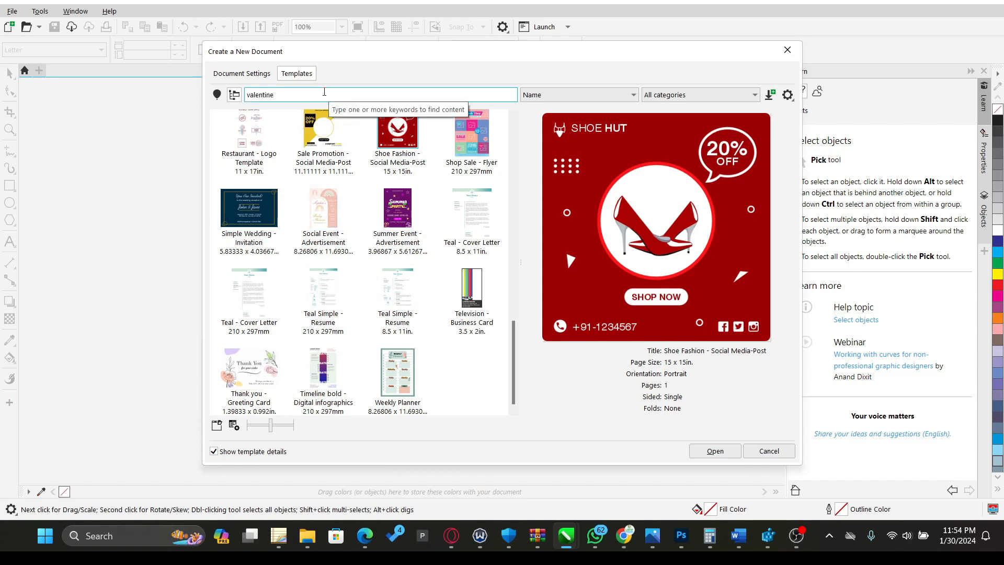
key("Return")
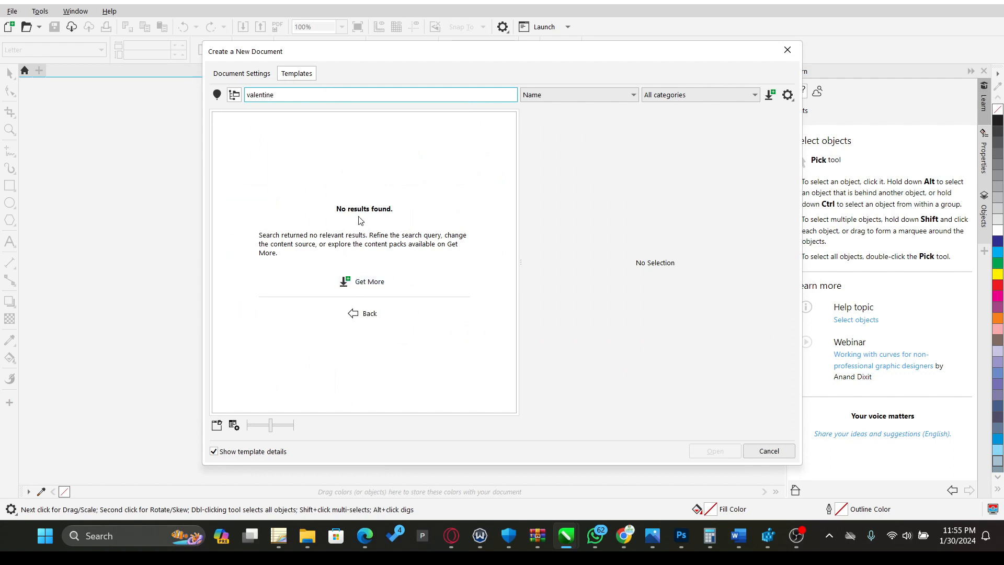
left_click(353, 283)
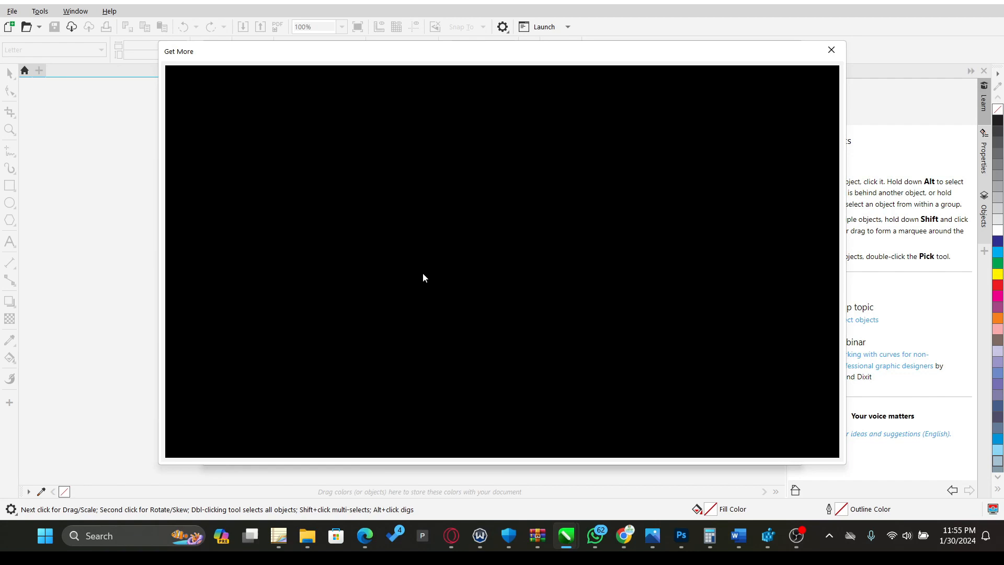
- Close the Get More window, clear the template search and return to the full list of local templates
left_click(831, 51)
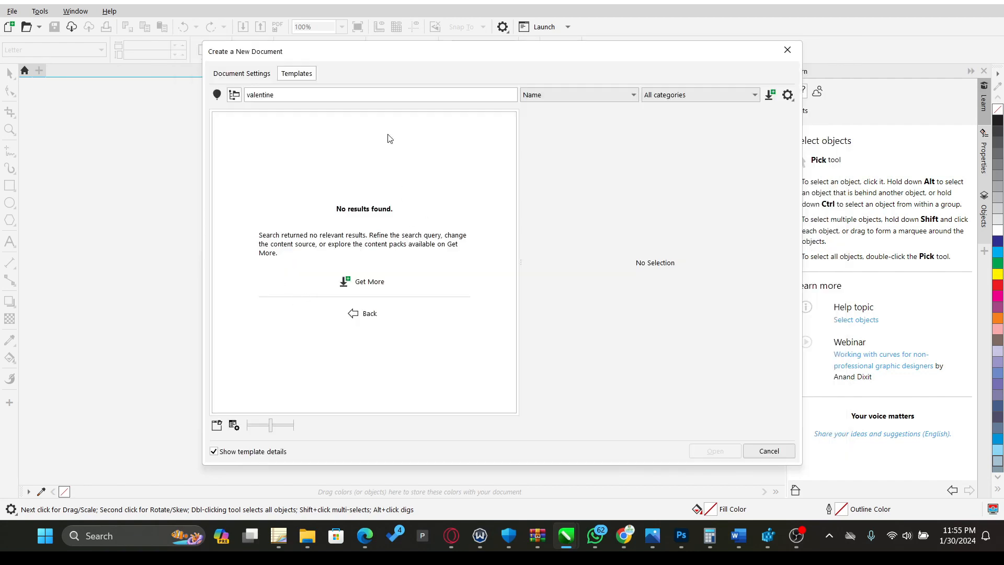
double_click(331, 99)
key("BackSpace")
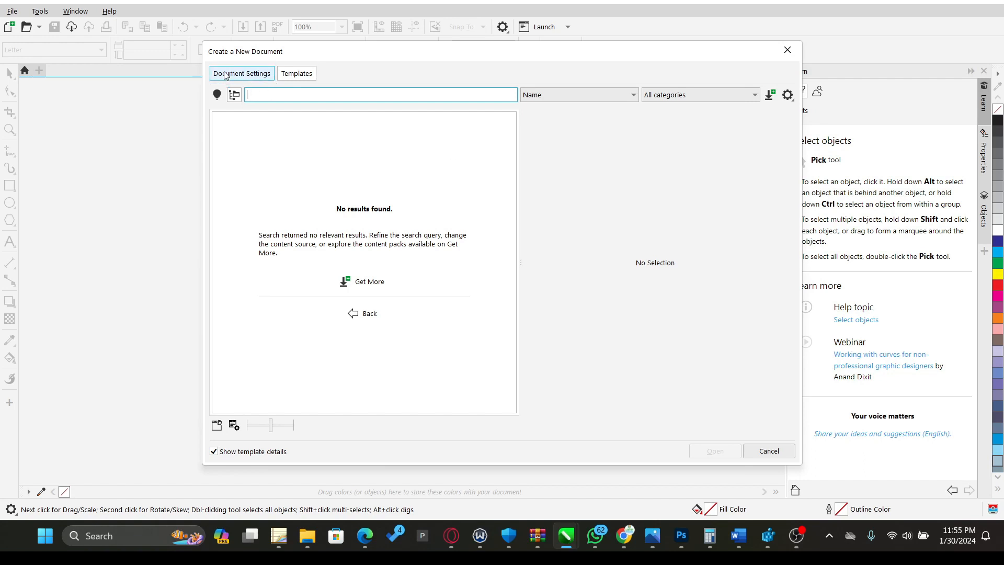
left_click(242, 73)
left_click(298, 72)
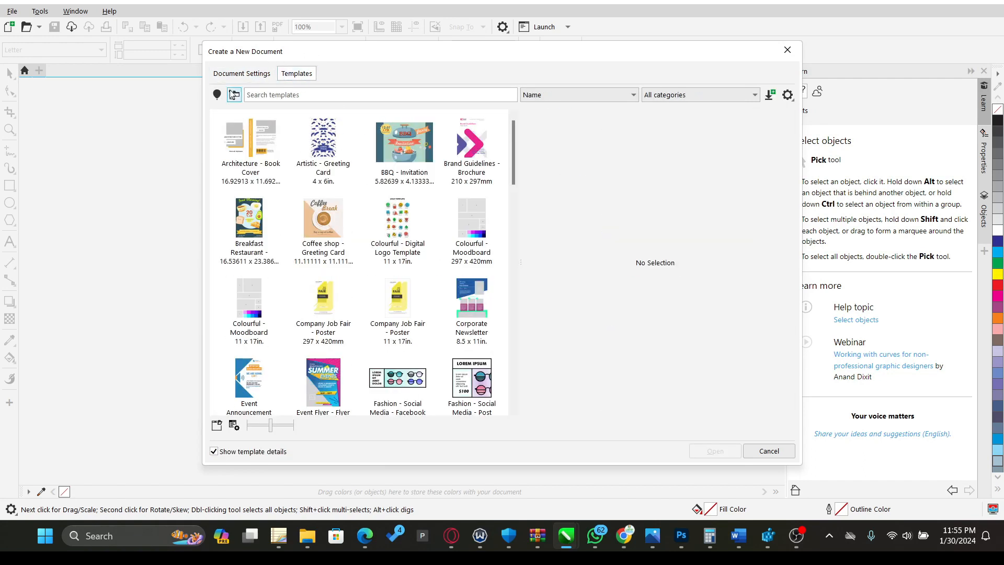
- Create a new document from the BBQ - Invitation template
left_click(402, 147)
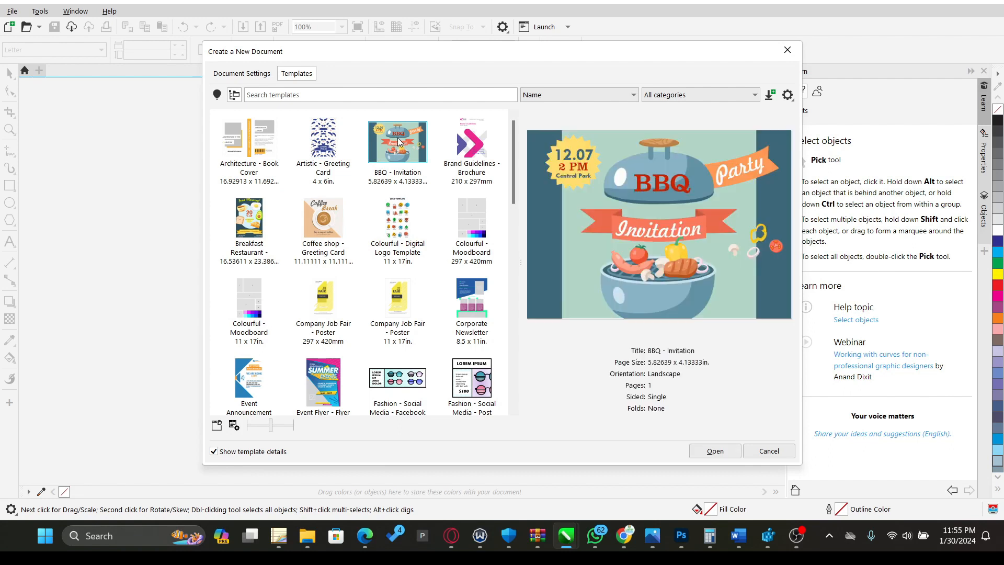
double_click(398, 142)
scroll(462, 266, "down", 1)
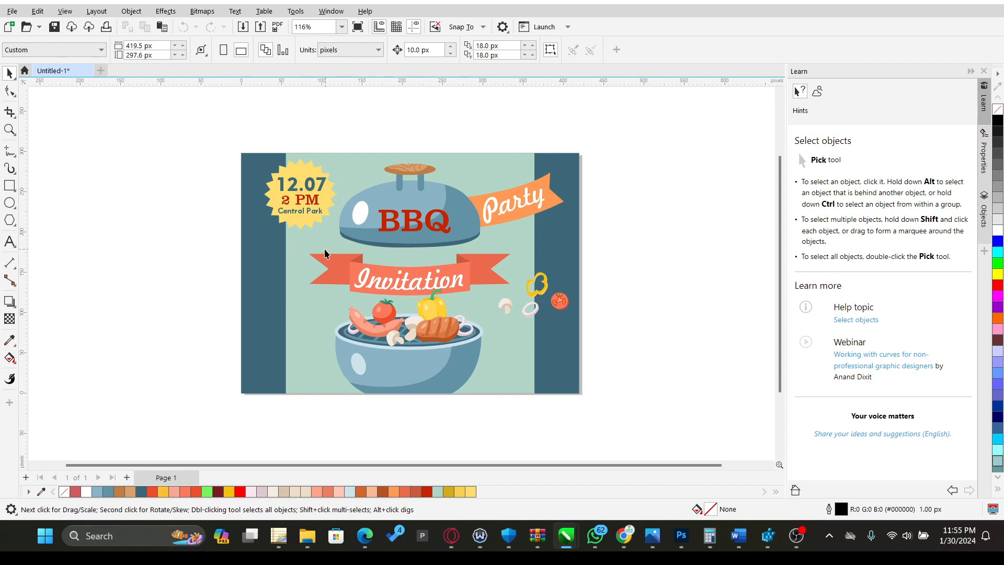
- Try to move the grouped bell pepper on the invitation and undo the shift
left_click(505, 209)
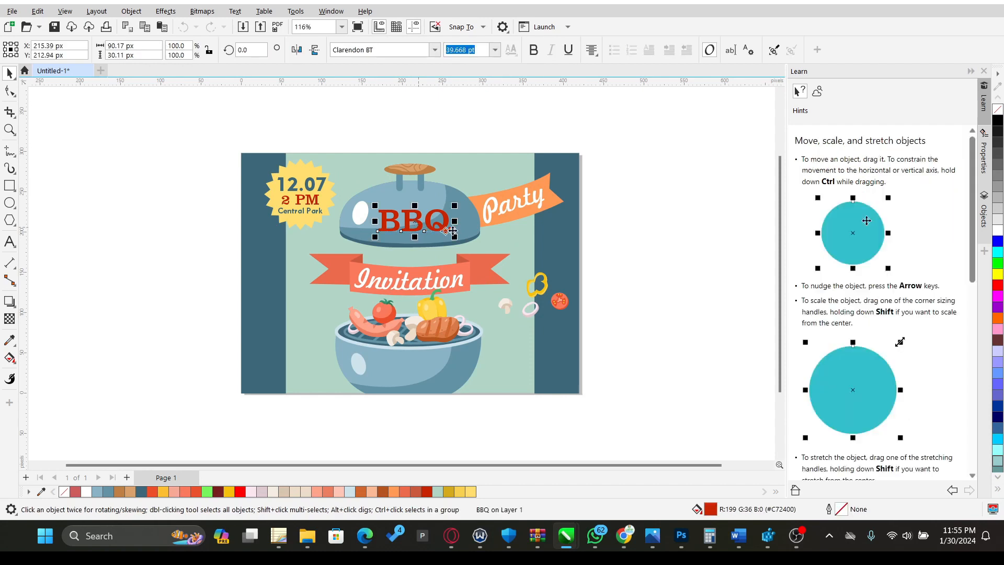
left_click_drag(437, 307, 447, 304)
key("ctrl+z")
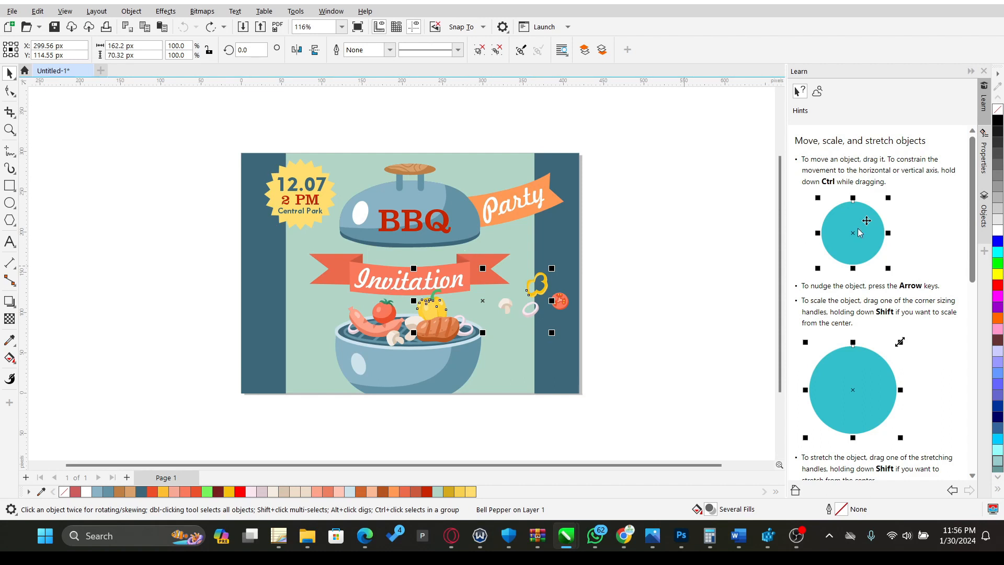
- Select the bell pepper group and move the whole pepper and its slice slightly together
left_click(635, 277)
left_click(431, 306)
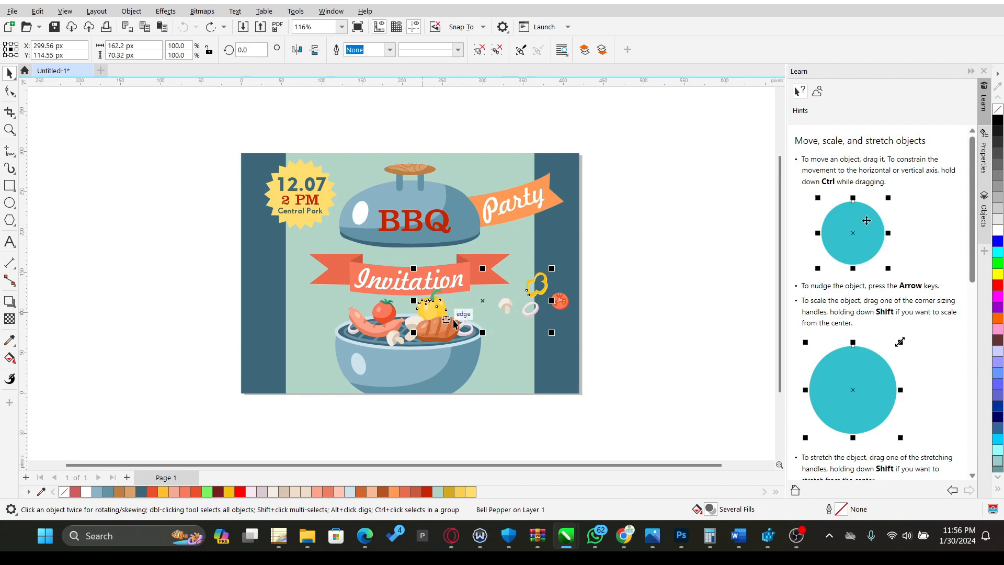
scroll(439, 309, "up", 3)
scroll(439, 309, "down", 4)
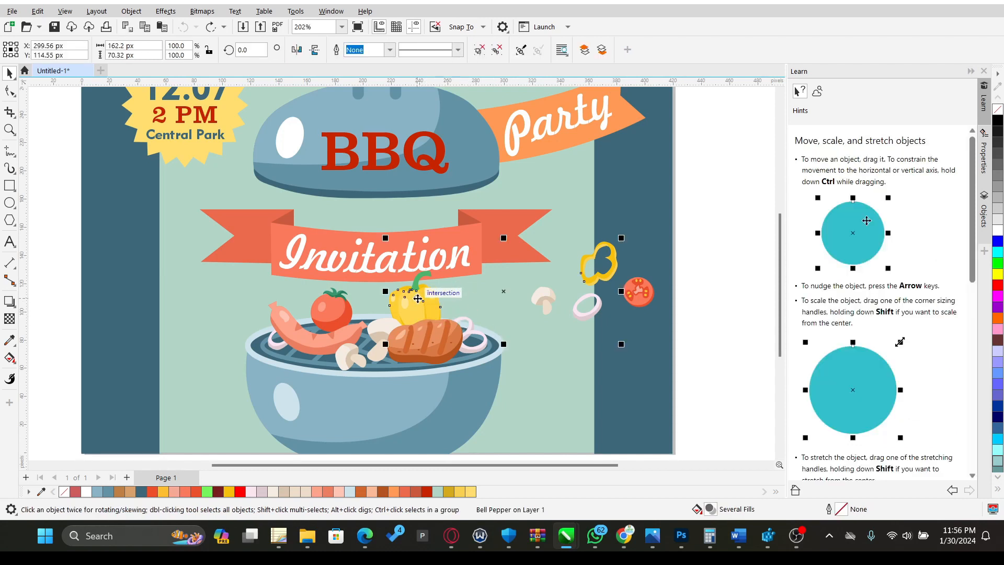
left_click_drag(413, 299, 429, 296)
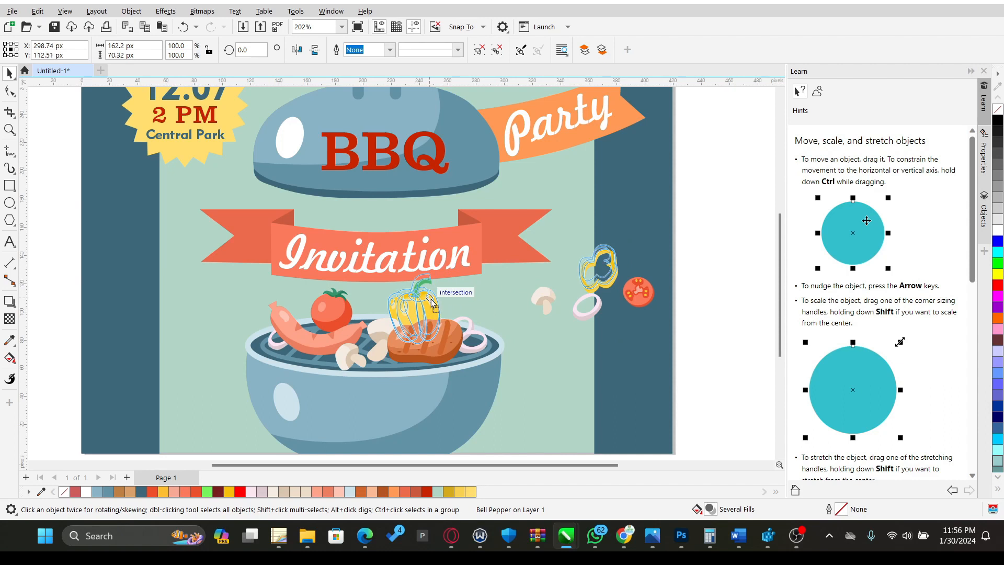
left_click(716, 287)
left_click(424, 304)
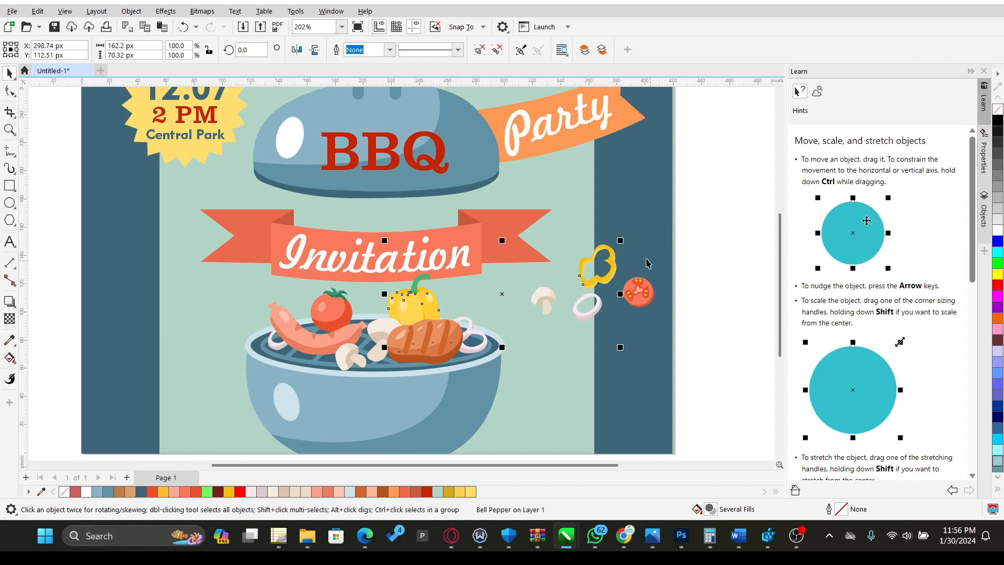
- Try selecting single curves of the pepper slice within the group, moving and rotating them individually, and undo the changes
left_click(600, 294, "ctrl")
mouse_move(594, 263)
left_mouse_down()
mouse_move(609, 255)
mouse_move(597, 266)
left_mouse_up()
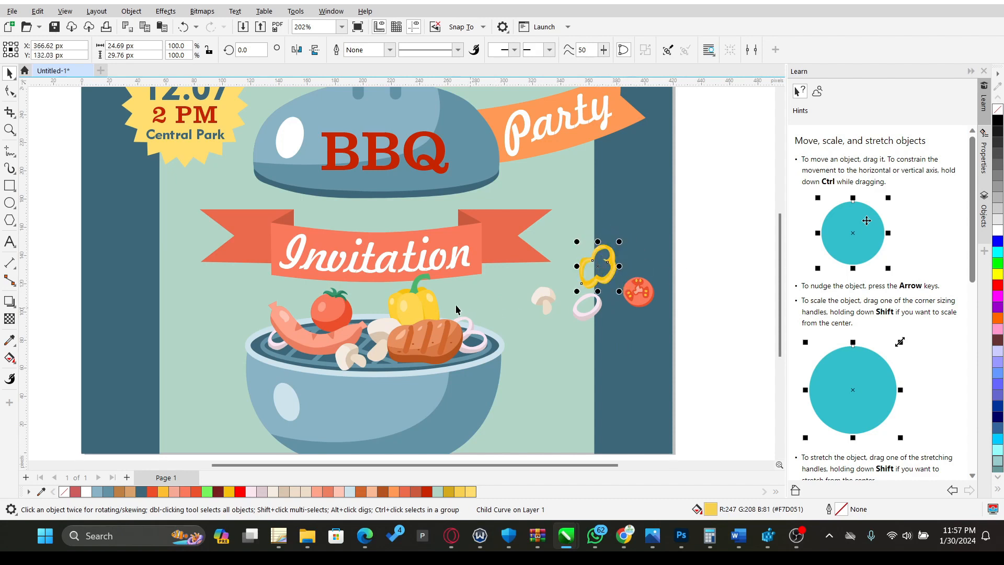
left_click_drag(595, 264, 598, 248)
left_click(611, 278, "ctrl")
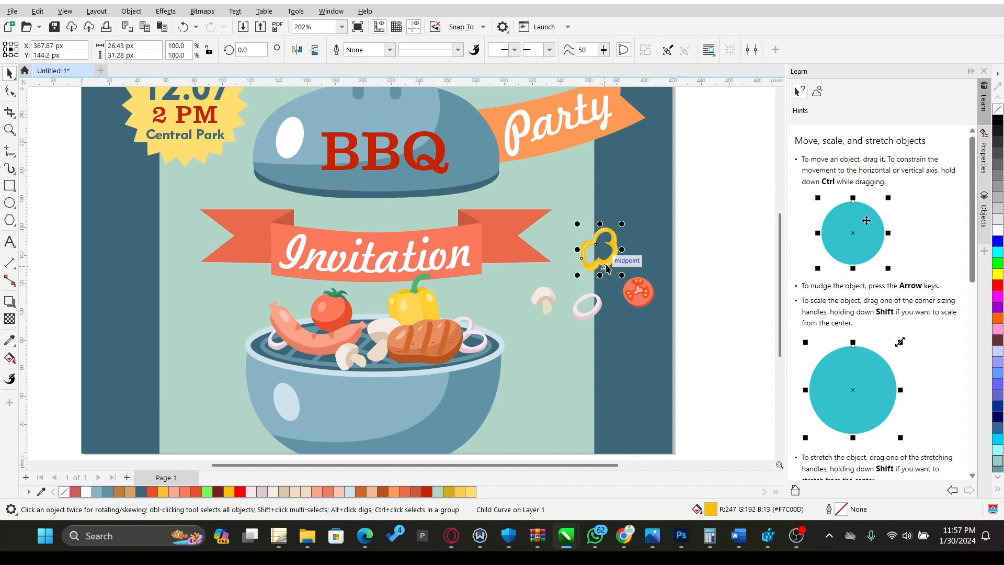
left_click(608, 268)
left_click(612, 270)
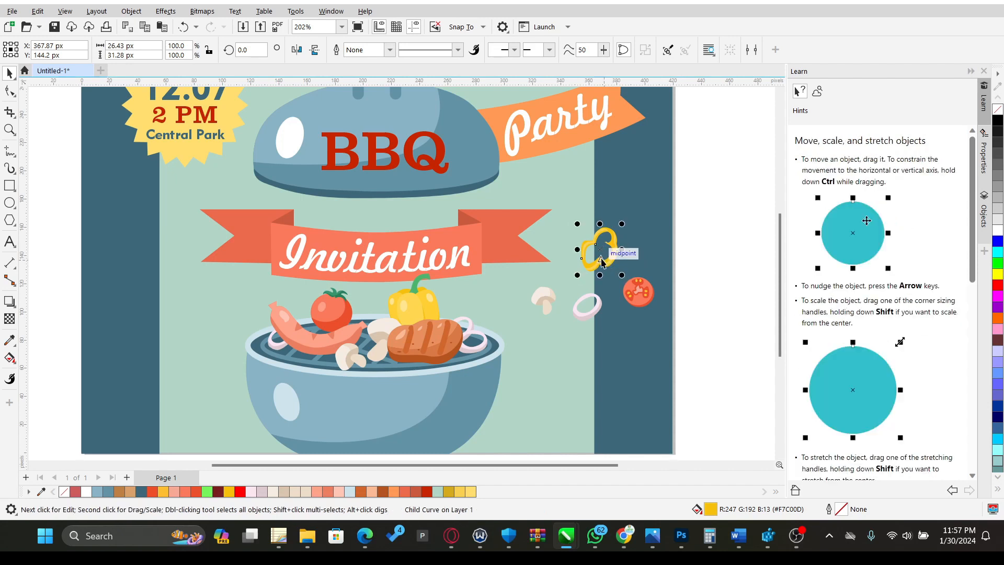
left_click(611, 269)
left_click_drag(602, 285, 604, 260)
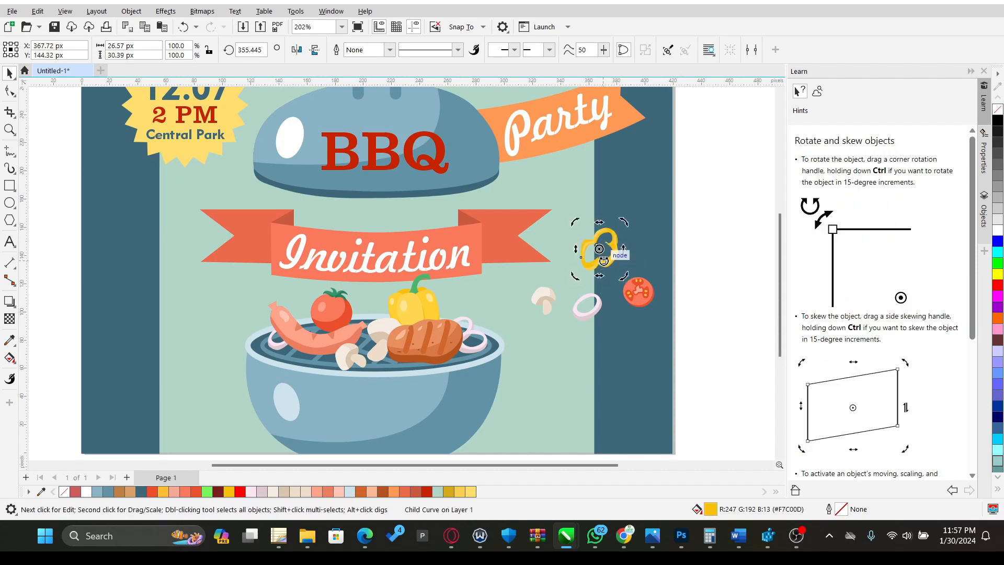
key("ctrl+z")
key("ctrl+z")
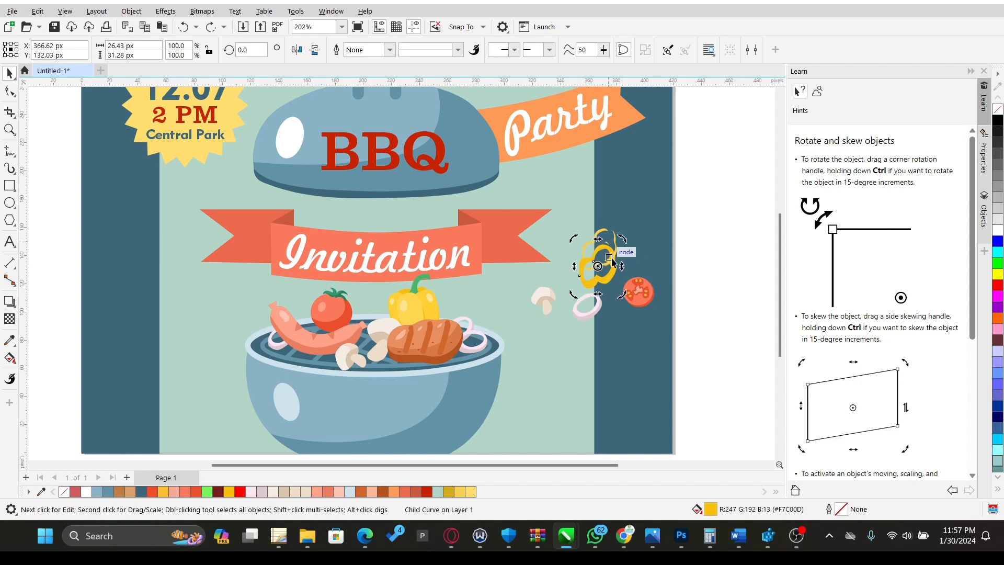
- Try moving the slice's light curve and its darker curve one by one toward the ribbon, and undo both moves
scroll(620, 280, "up", 5)
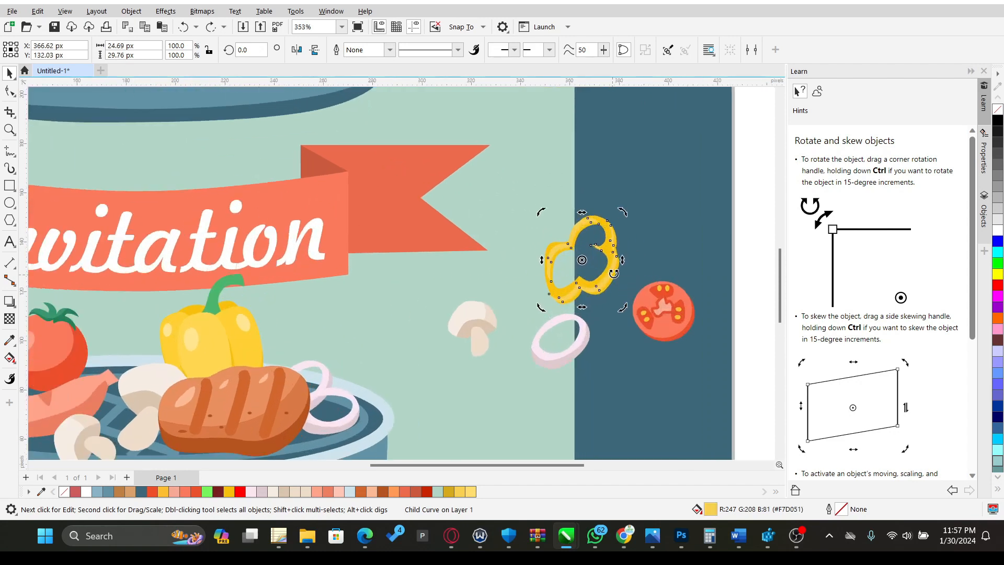
left_click(596, 274)
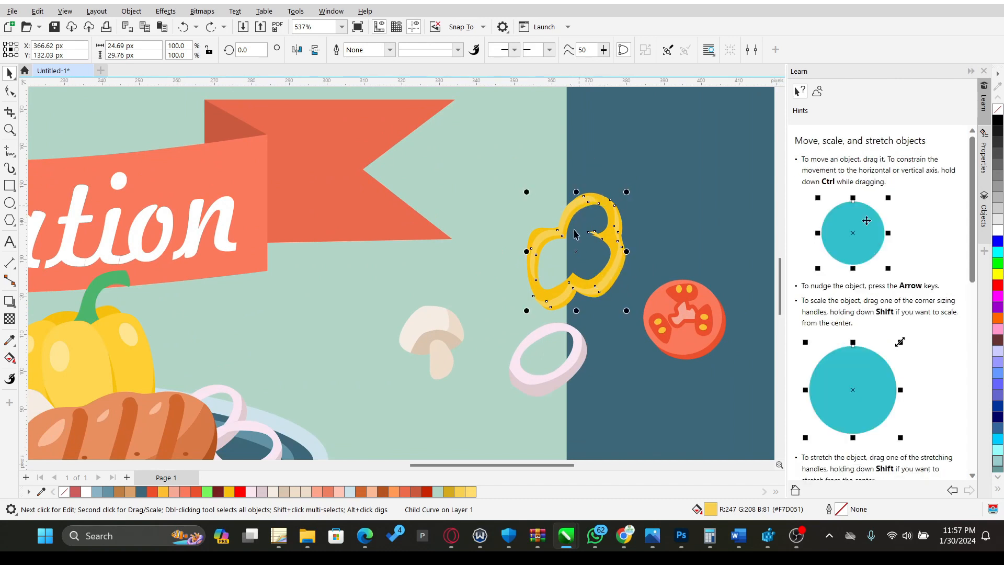
left_click(607, 280)
left_click(607, 280, "ctrl")
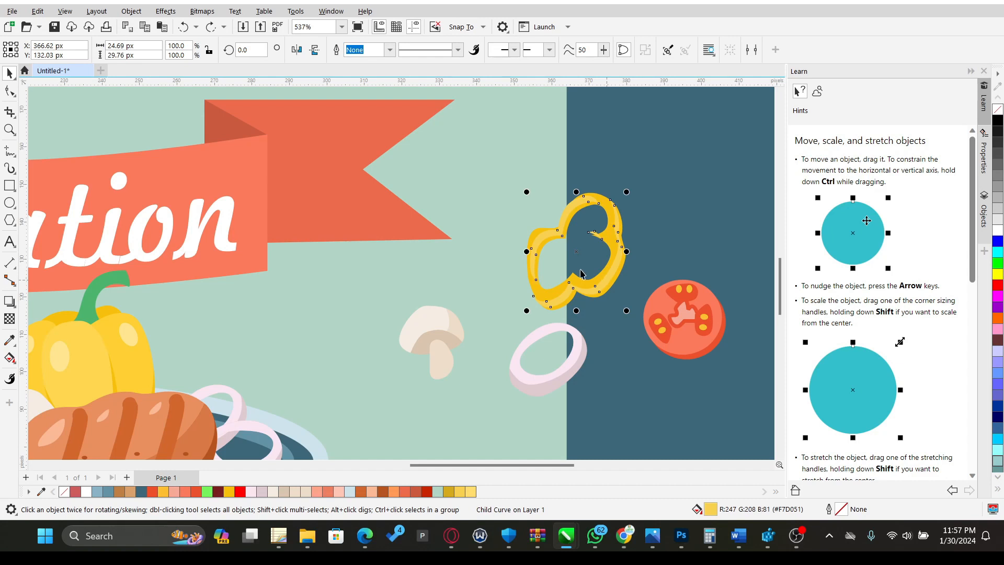
left_click_drag(576, 253, 527, 204)
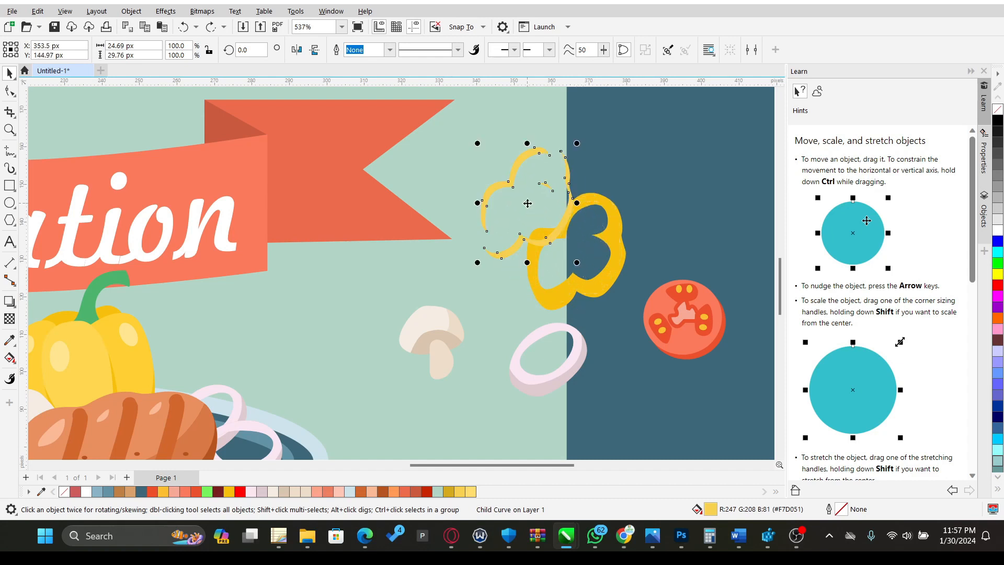
left_click(607, 277)
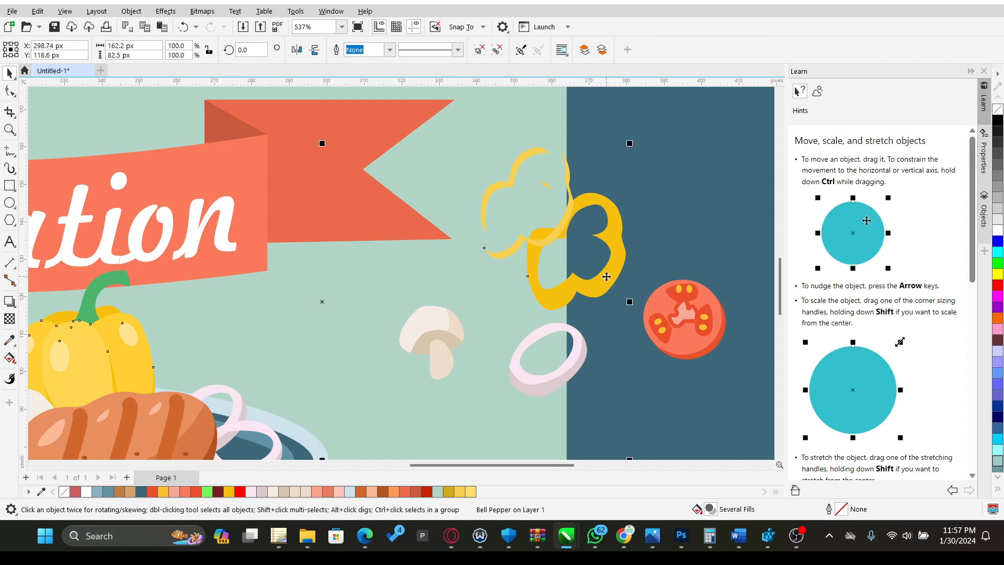
left_click(607, 275, "ctrl")
left_click_drag(607, 277, 558, 236)
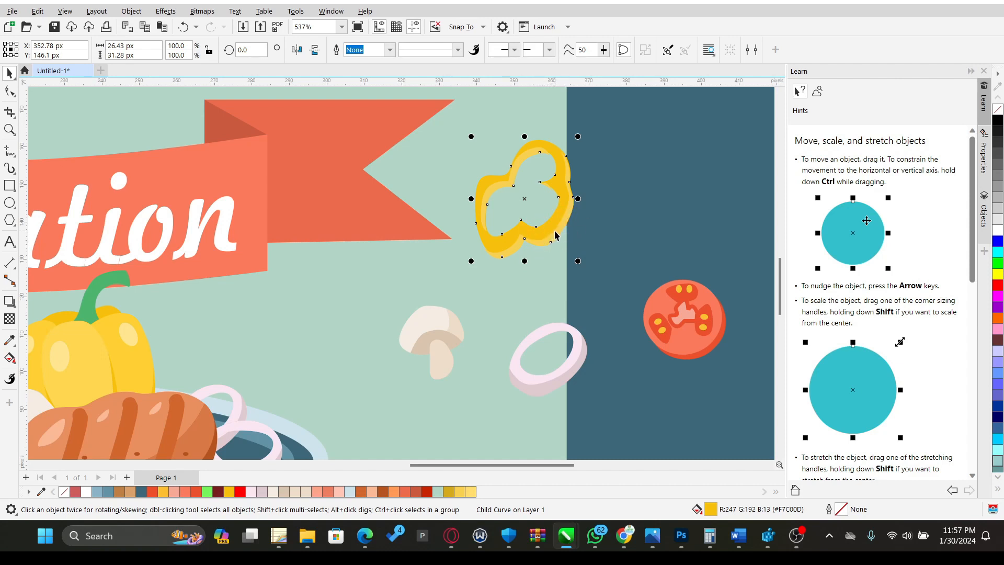
key("ctrl+z")
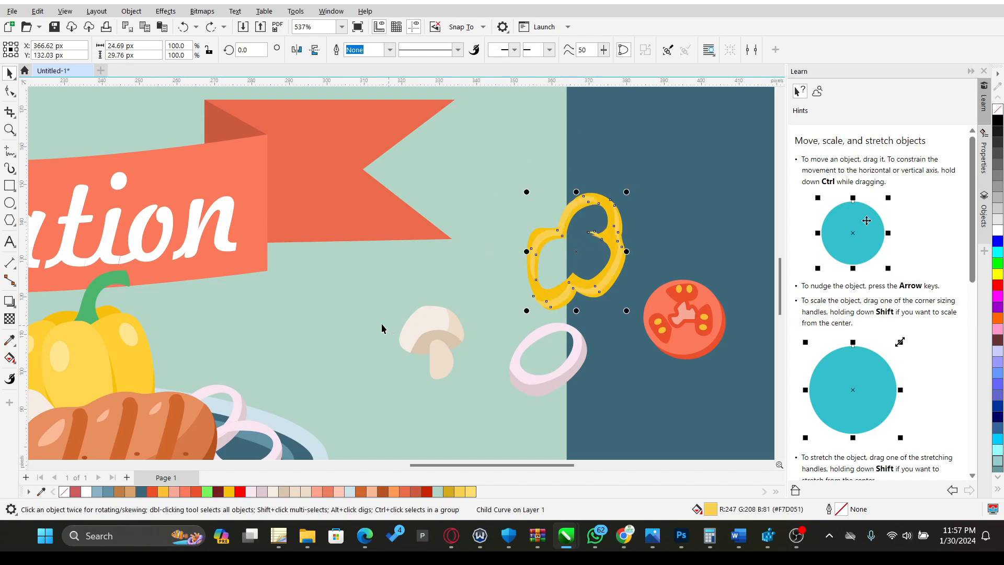
- Select the Bell Pepper group and isolate it in focus mode
left_click(381, 324)
left_click(77, 364)
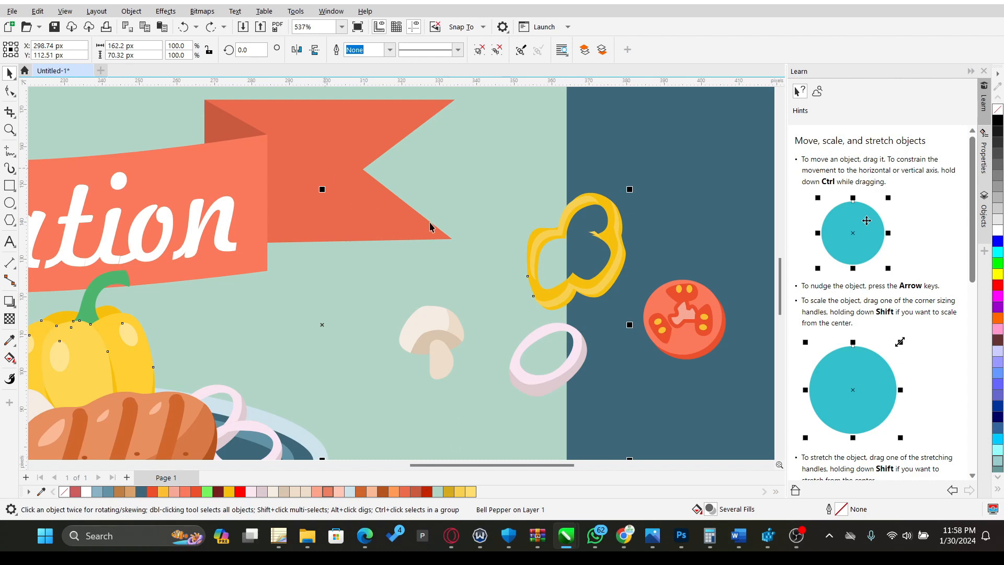
scroll(590, 282, "down", 1)
scroll(311, 338, "down", 1)
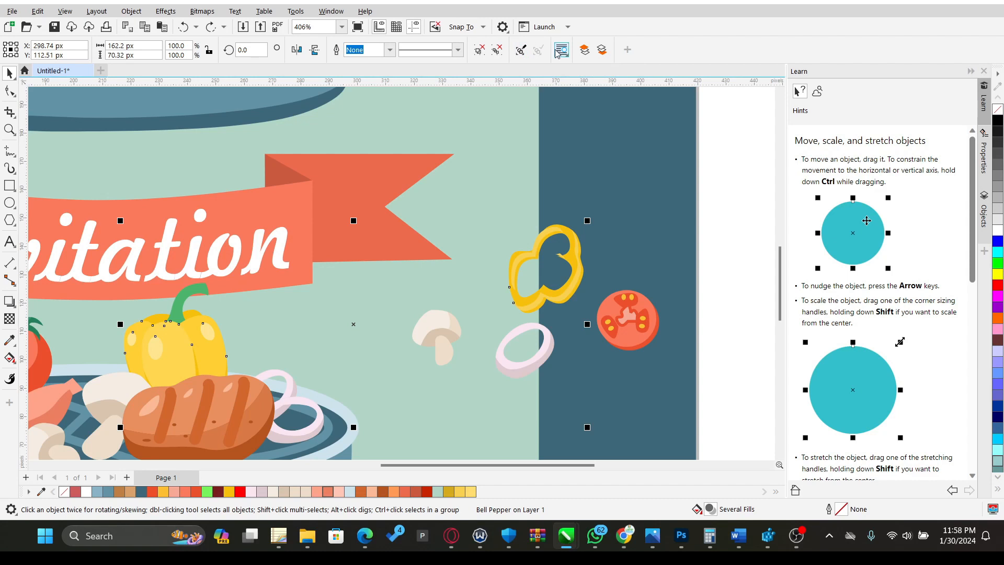
left_click(519, 50)
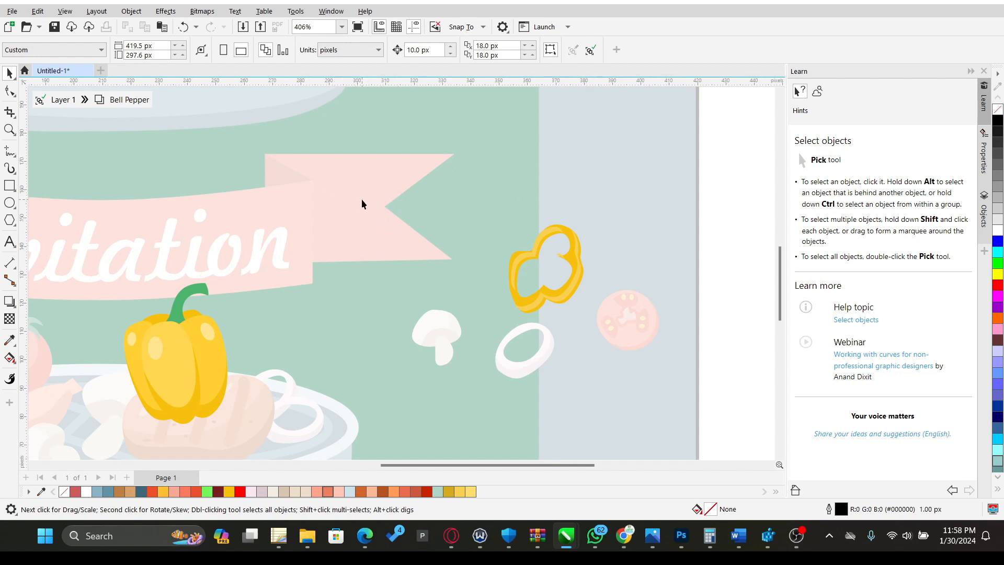
- Move the pepper slice's light curve and darker curve separately to the left within the isolated group
left_click(542, 301)
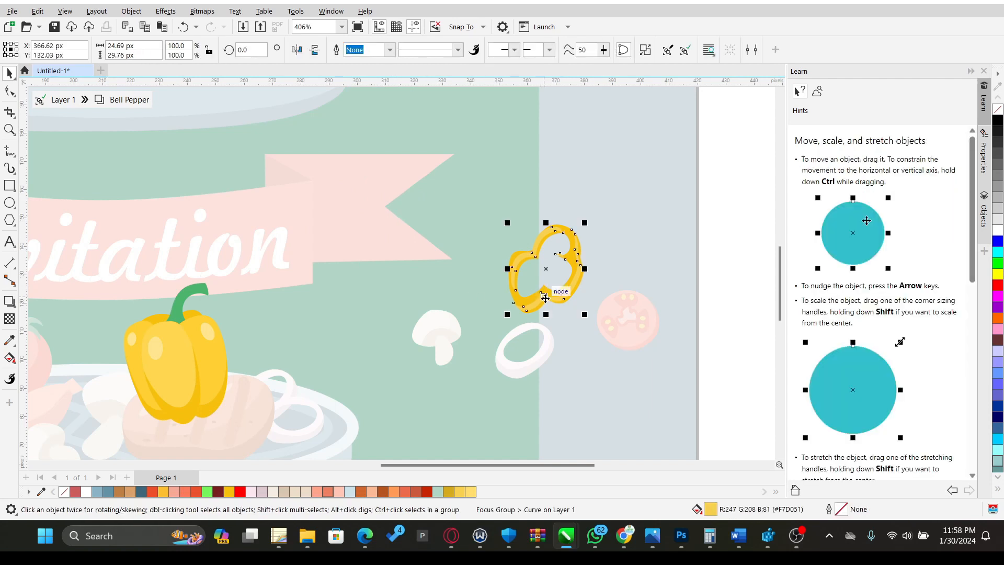
left_click_drag(542, 271, 524, 264)
left_click_drag(575, 288, 552, 290)
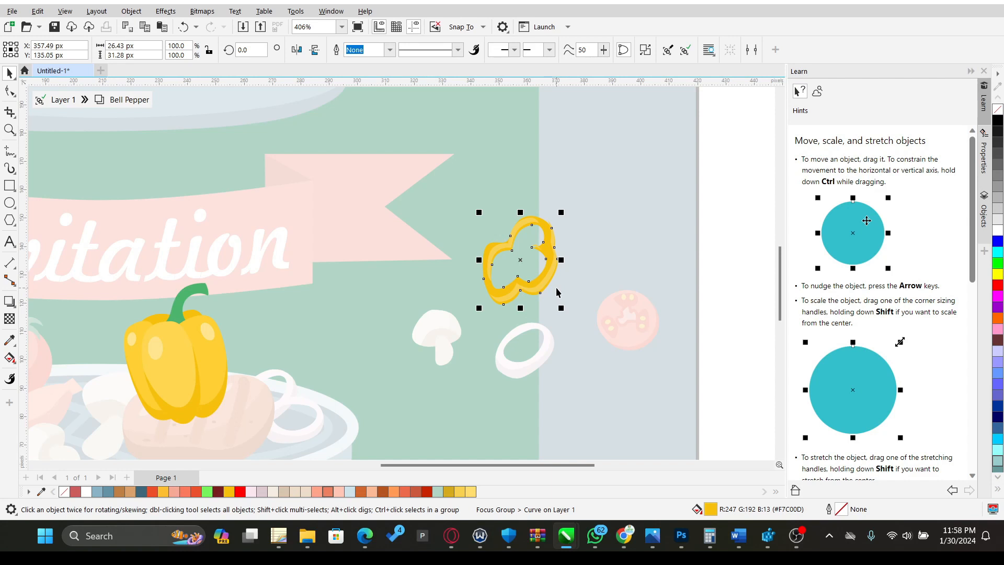
- Move both curves of the pepper slice together toward the tomato slice and undo the separate shift of the darker curve
left_click_drag(459, 199, 582, 312)
left_click_drag(521, 258, 565, 259)
left_click(536, 210)
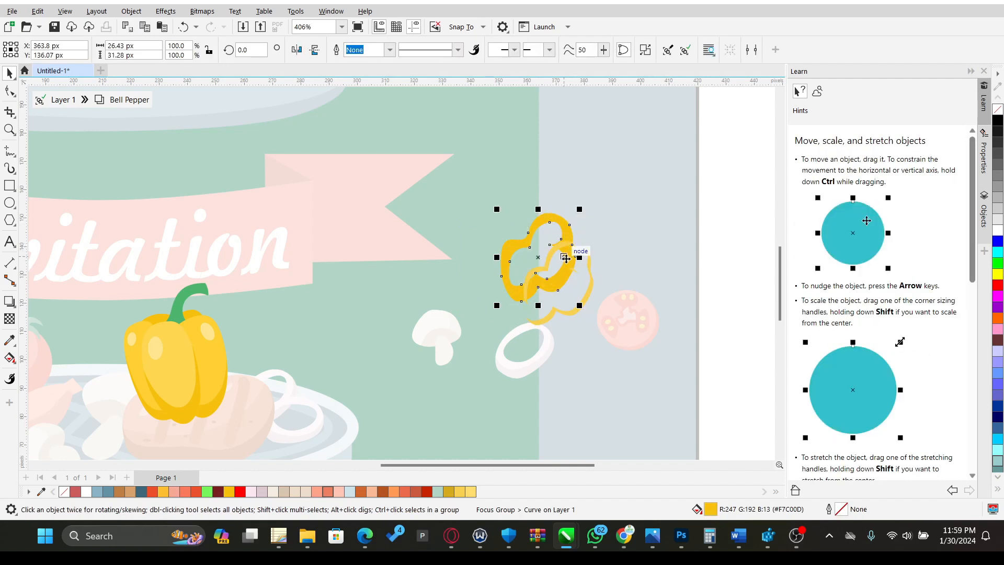
key("ctrl+z")
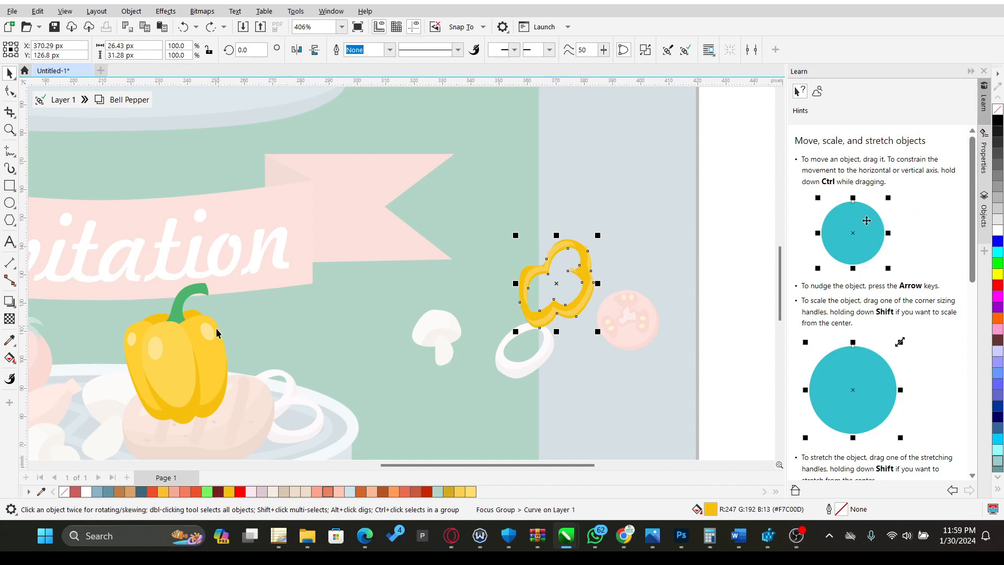
- Try to move the right-hand segment out of the whole yellow pepper and undo the move
left_click(212, 354)
left_click_drag(211, 353, 241, 355)
key("ctrl+z")
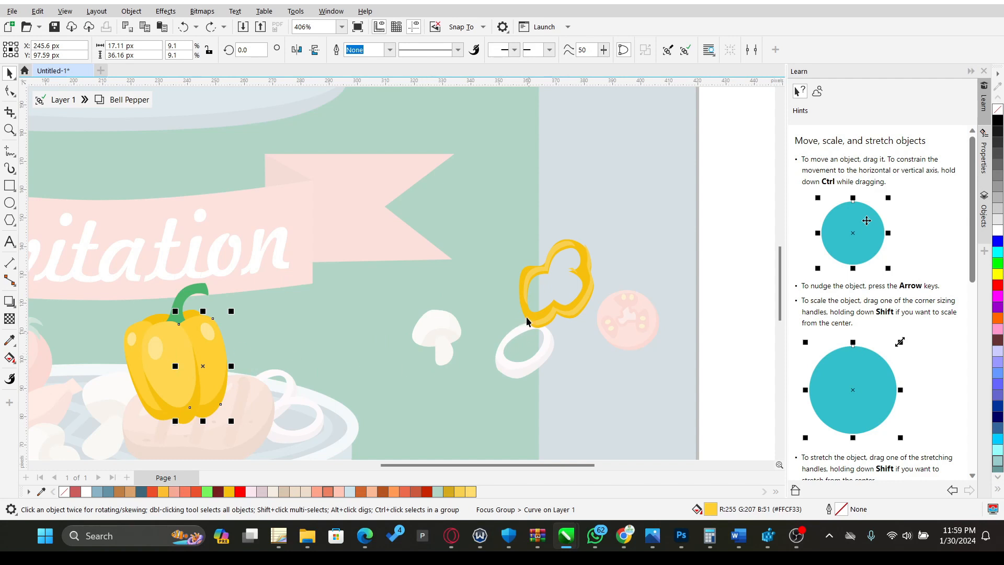
- Move the complete pepper slice up and left, away from the tomato slice, and reselect both of its curves
left_click_drag(508, 220, 605, 339)
left_click_drag(555, 283, 545, 261)
left_click_drag(470, 175, 602, 321)
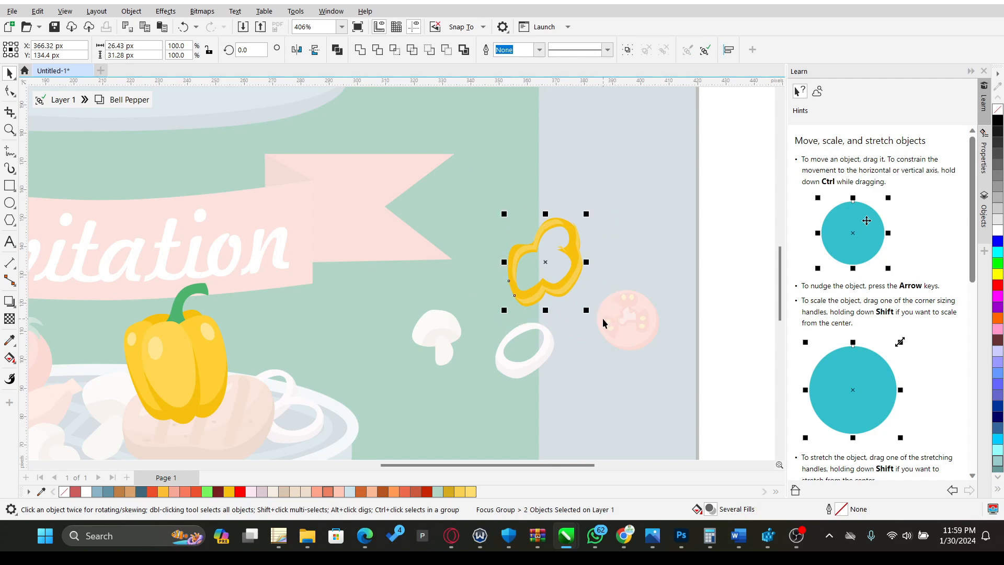
scroll(496, 320, "down", 1)
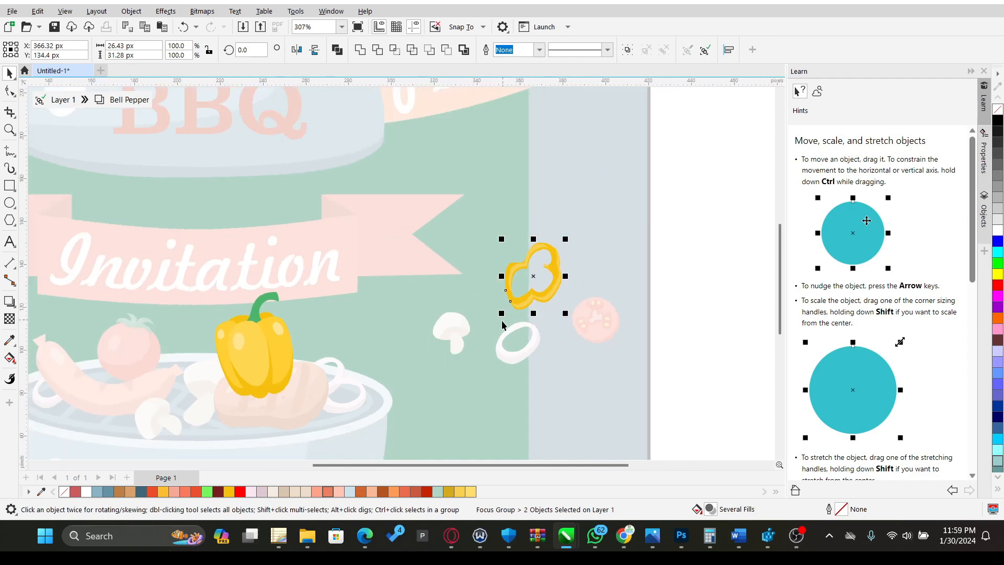
scroll(420, 362, "down", 3)
scroll(421, 362, "up", 2)
scroll(442, 345, "down", 2)
scroll(442, 343, "up", 2)
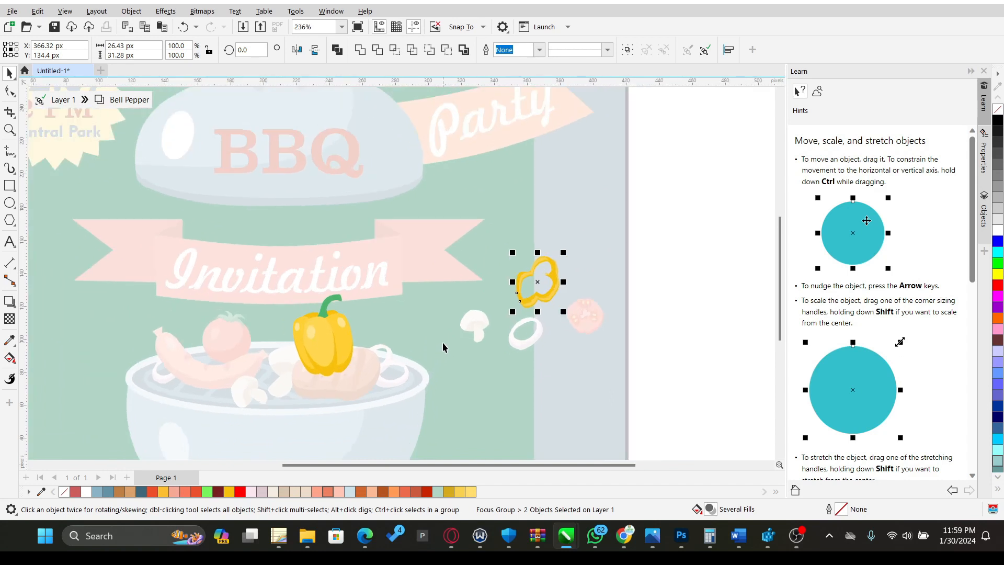
scroll(554, 283, "up", 1)
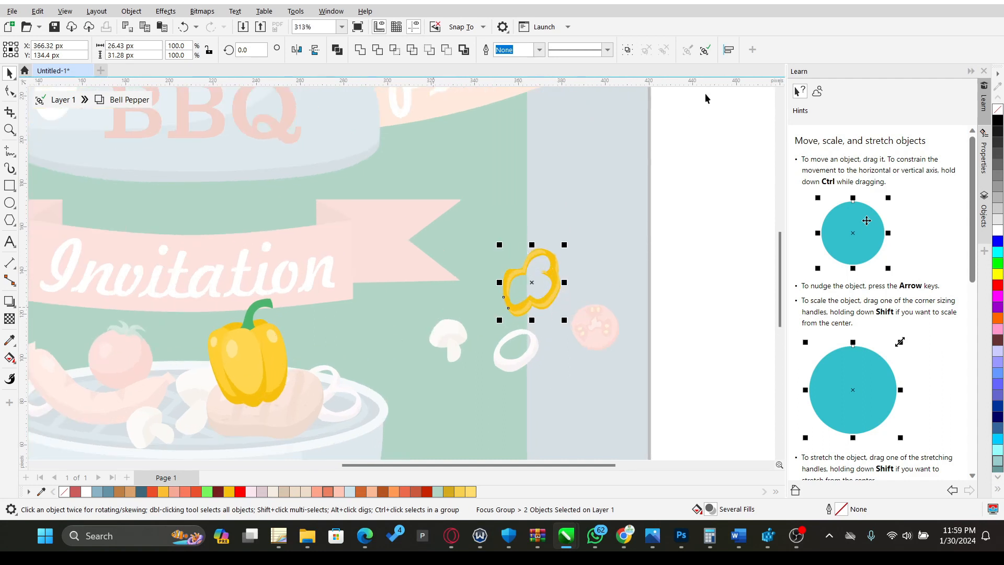
- Leave focus mode on the bell pepper group and select the tomato group in the invitation
left_click(705, 49)
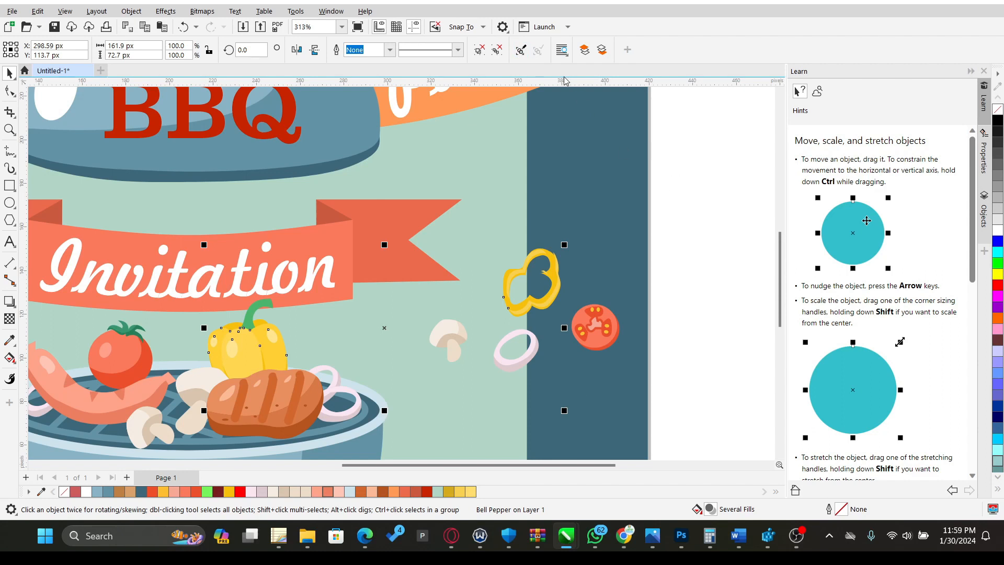
left_click(600, 345)
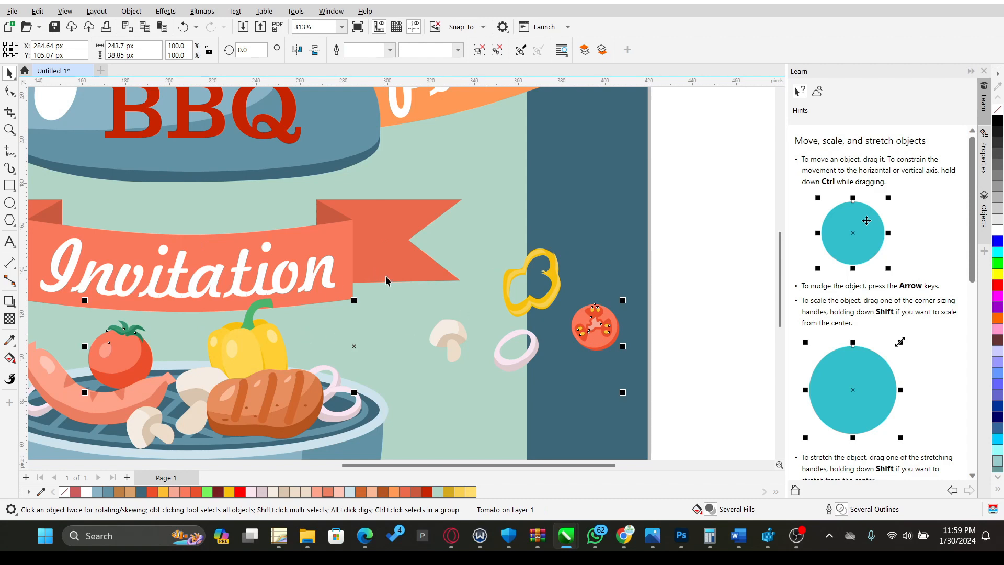
scroll(539, 274, "down", 3)
scroll(470, 305, "down", 1)
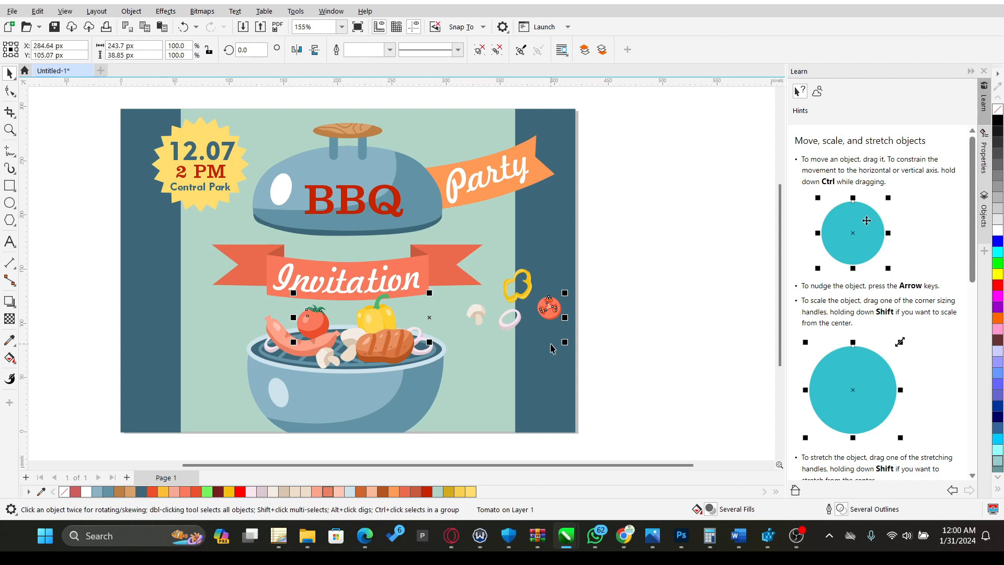
scroll(551, 348, "down", 3)
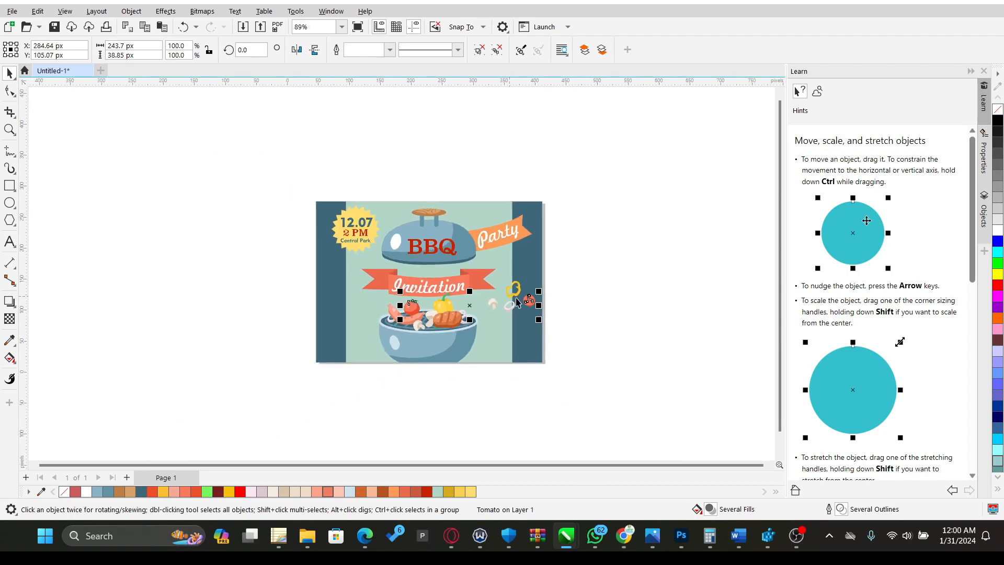
scroll(464, 316, "down", 1)
scroll(404, 234, "up", 3)
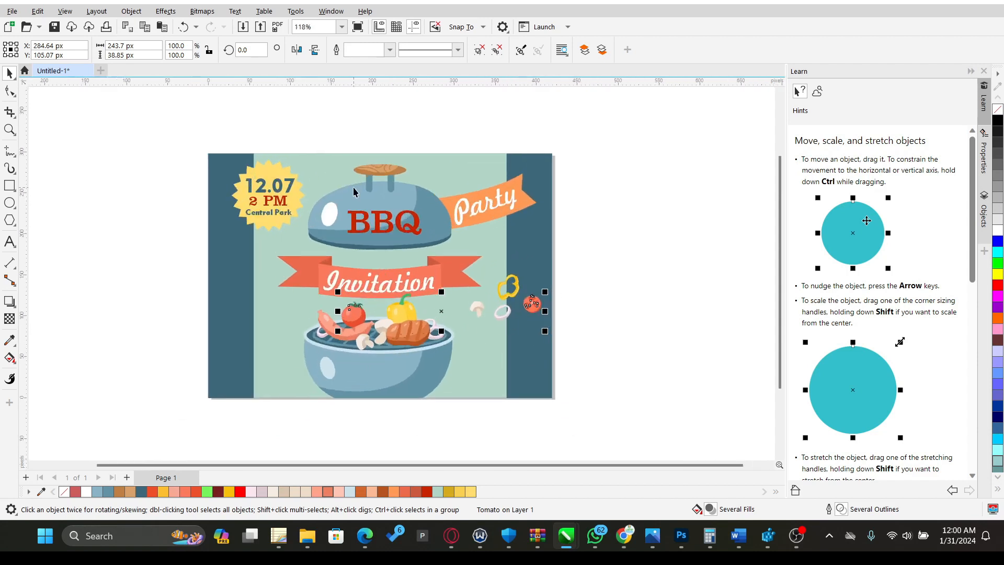
- Create a new document from the CorelDRAW Default 8.5 × 11 in preset
left_click(100, 71)
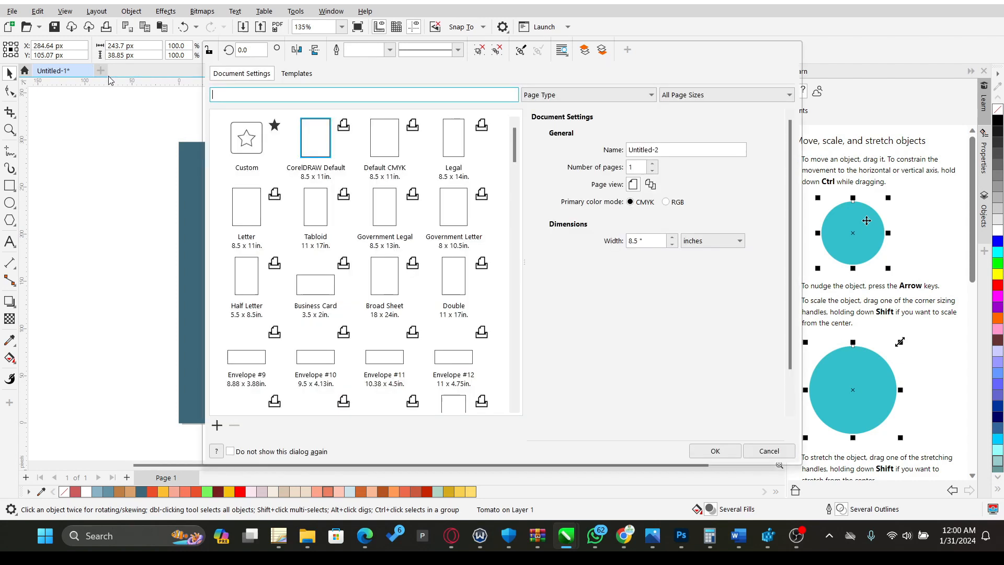
double_click(319, 137)
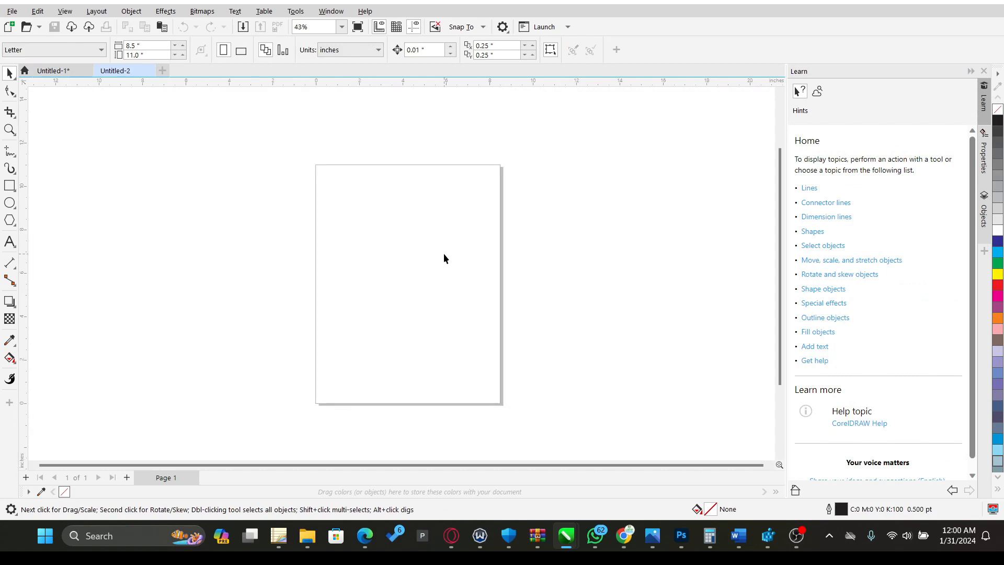
scroll(438, 295, "up", 1)
scroll(423, 300, "down", 1)
scroll(413, 271, "up", 1)
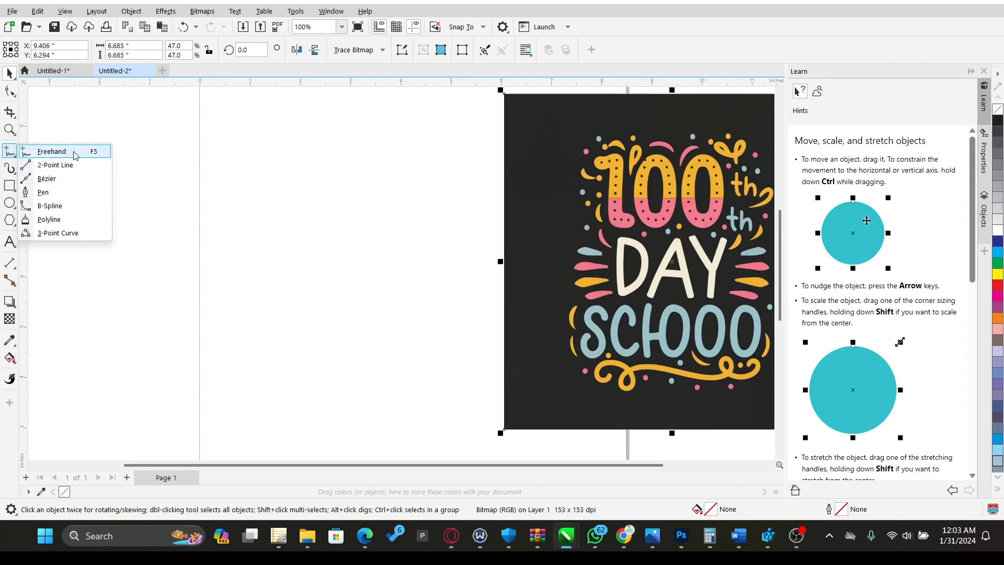
- Draw an arched Bézier curve about 0.72 by 0.44 inches near the page's upper left, beside the lettering image
left_click(51, 179)
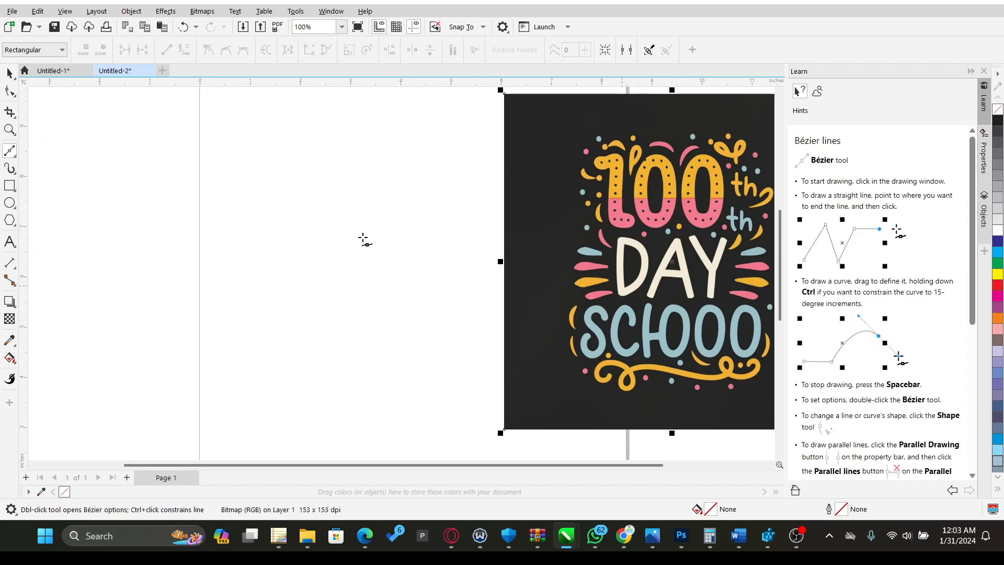
left_click(241, 177)
left_click_drag(278, 198, 284, 226)
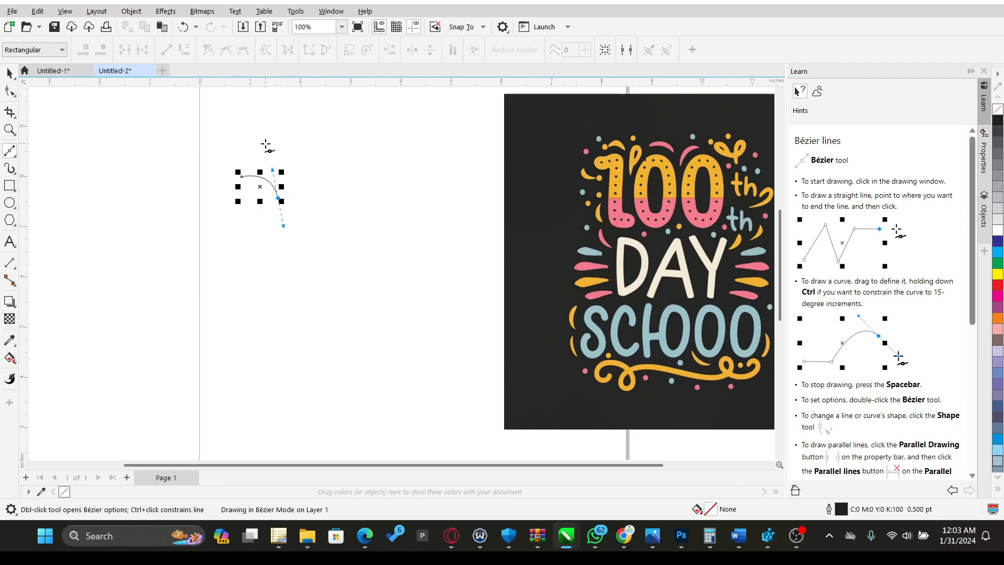
scroll(260, 170, "up", 3)
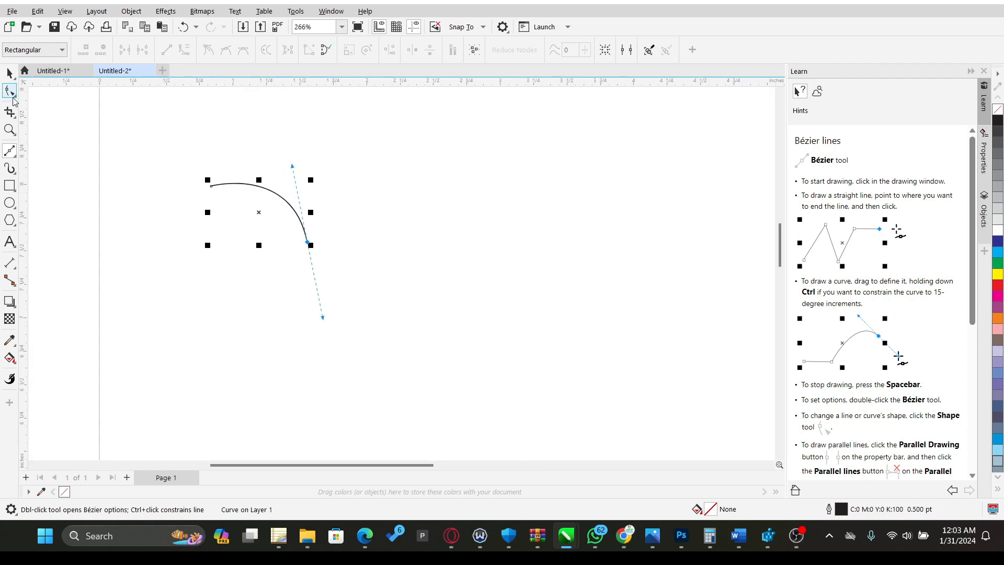
- Place a copy of the arched curve about 0.39 inches below it and move the original slightly to the right
left_click(9, 73)
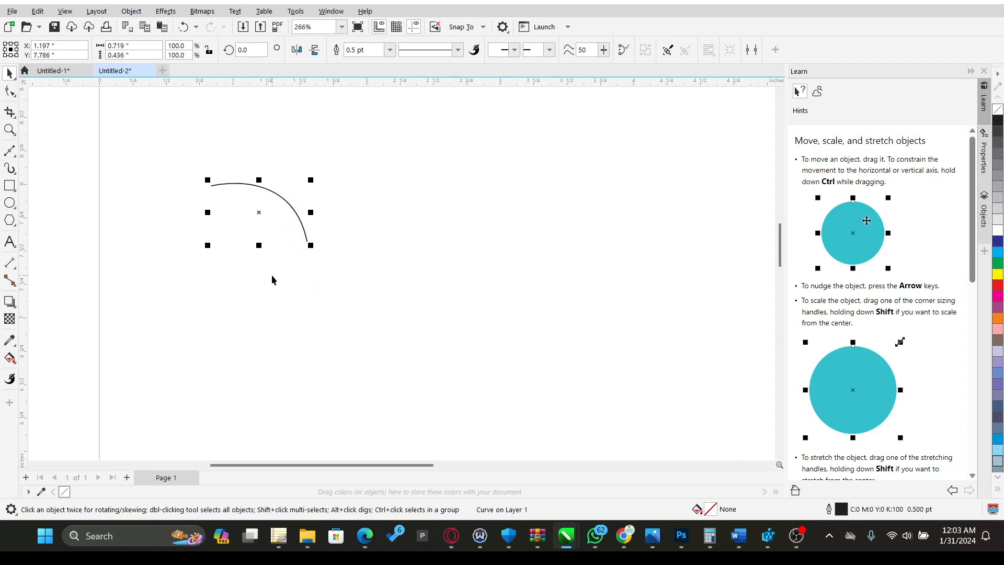
left_click_drag(260, 211, 257, 255)
left_click(262, 237)
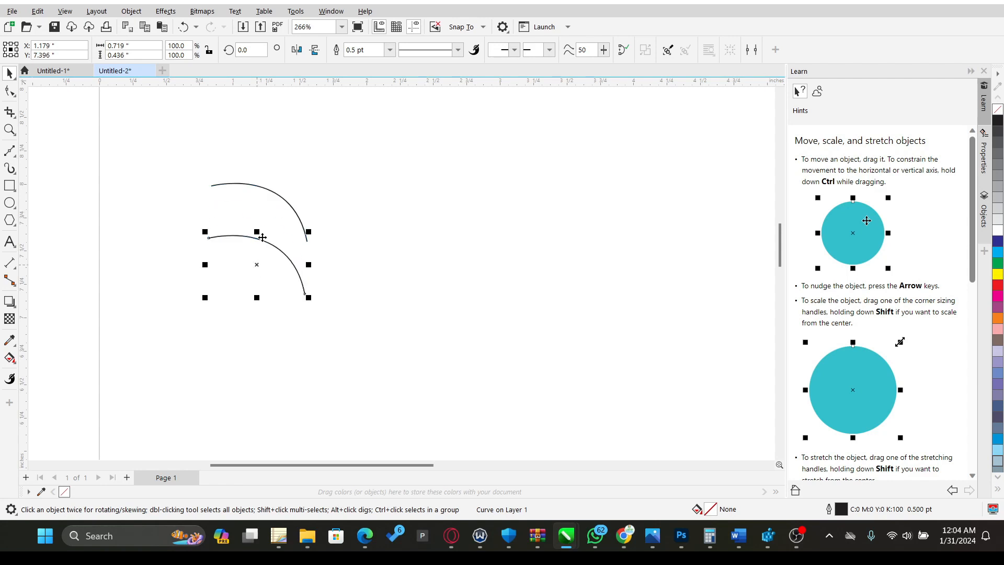
left_click(277, 196)
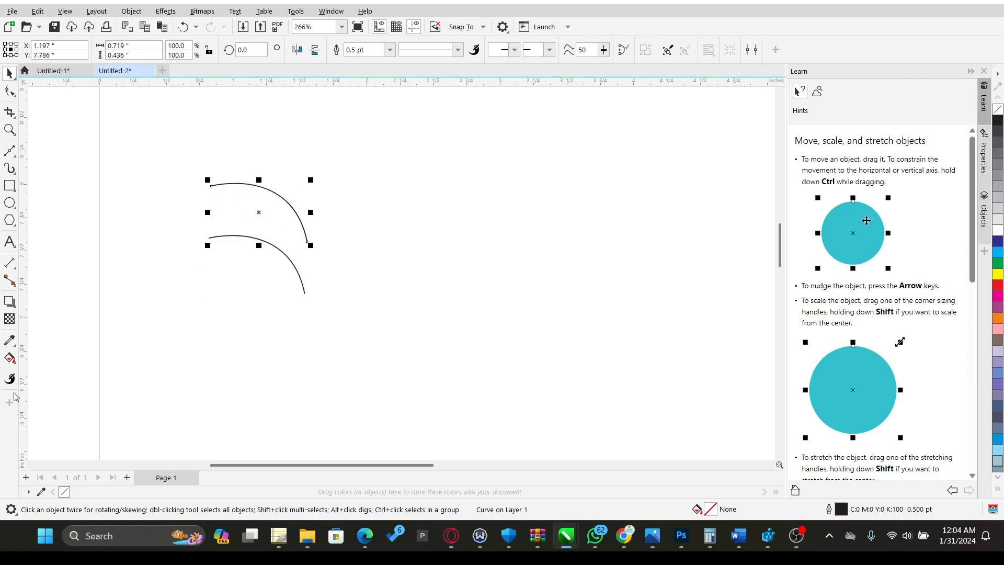
left_click_drag(263, 209, 273, 209)
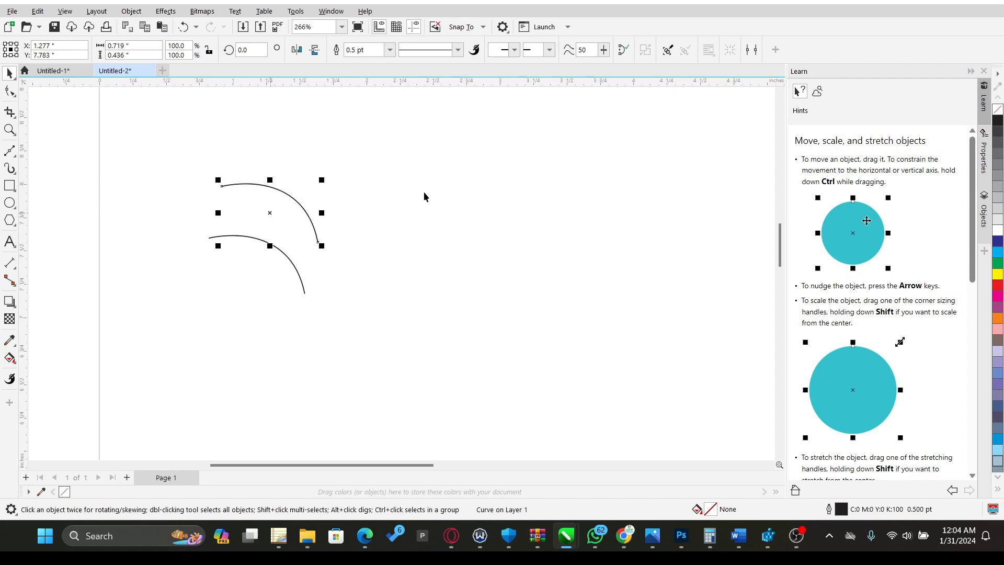
- Set the upper curve's outline width to 4 pt in its outline properties
left_click(985, 155)
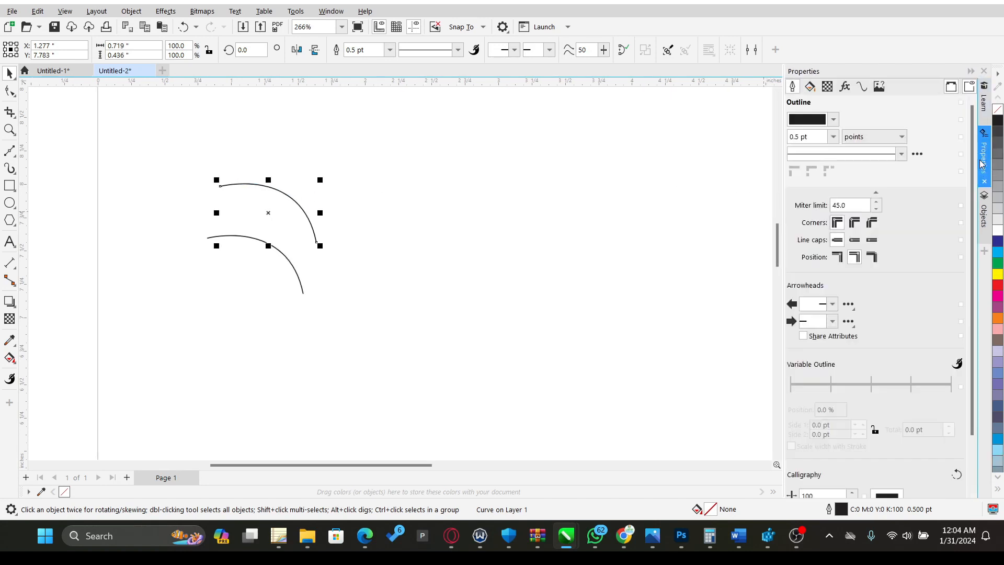
left_click(833, 137)
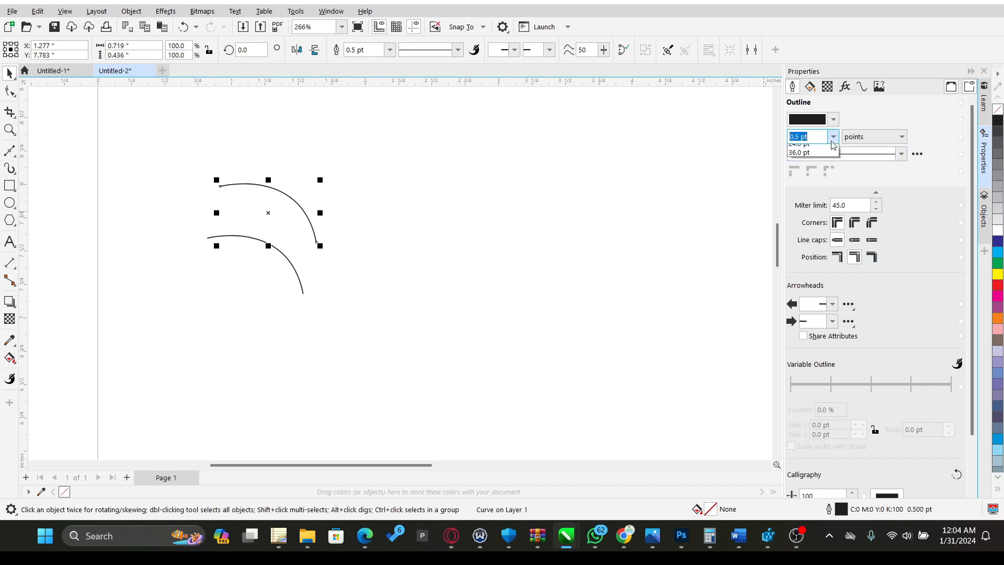
left_click(805, 222)
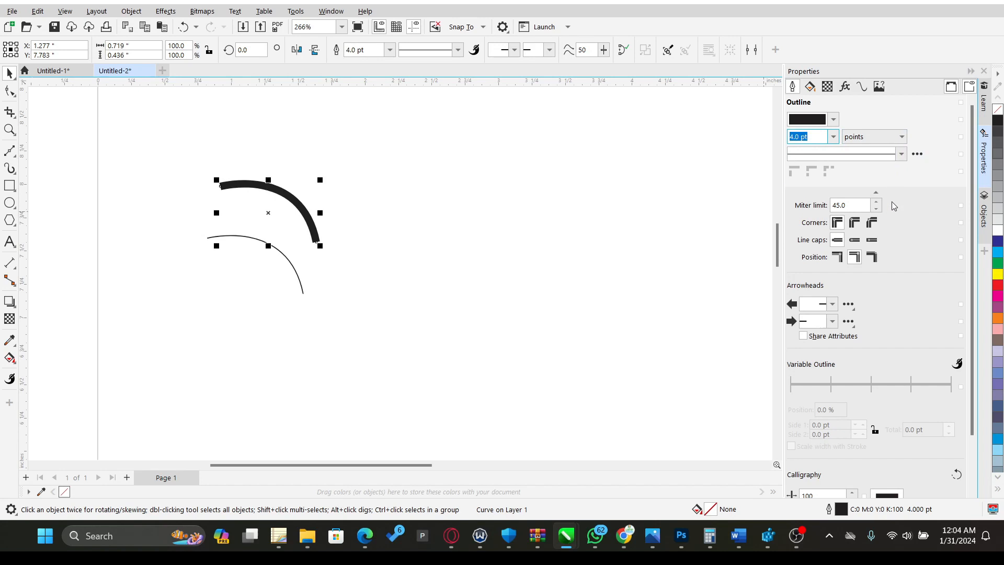
- Give the upper curve a calligraphic nib with stretch 20 and angle -128.7, plus round corners and round line caps
scroll(890, 220, "down", 4)
left_click_drag(888, 441, 888, 442)
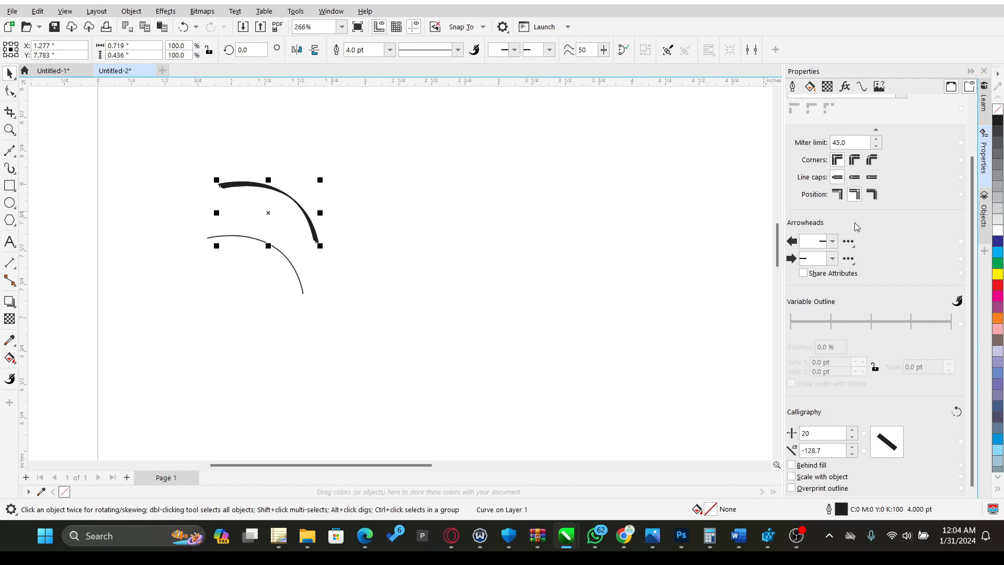
left_click(860, 159)
left_click(859, 179)
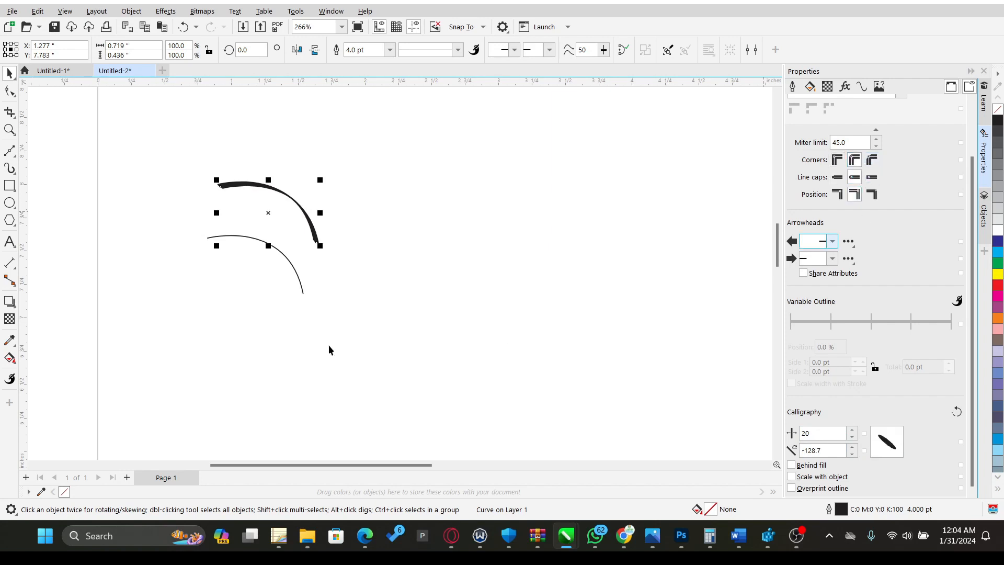
- Adjust the upper curve's calligraphic nib to stretch 26 and angle -82.9, so it tapers toward its left end
scroll(255, 200, "up", 2)
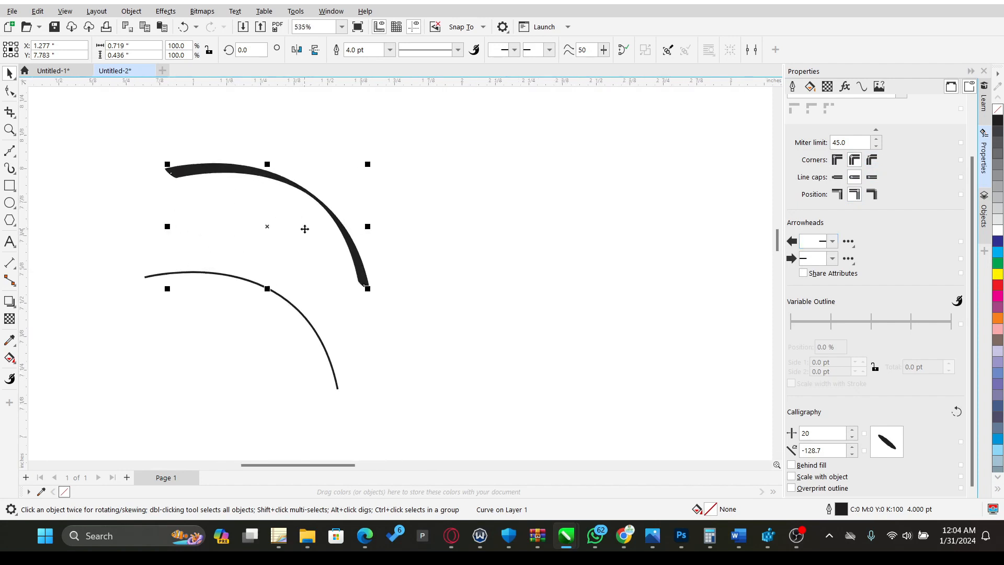
scroll(329, 250, "down", 5)
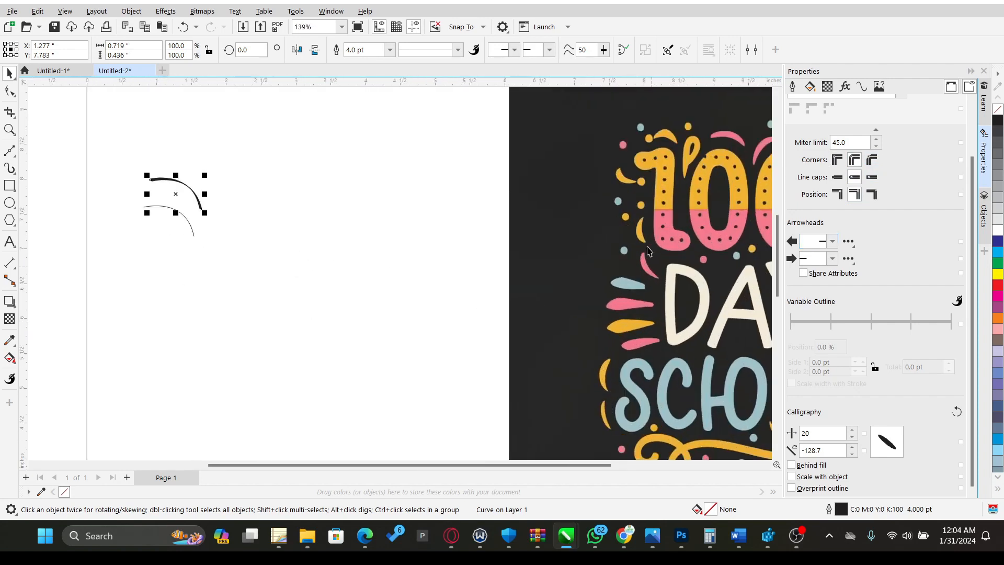
scroll(67, 157, "up", 2)
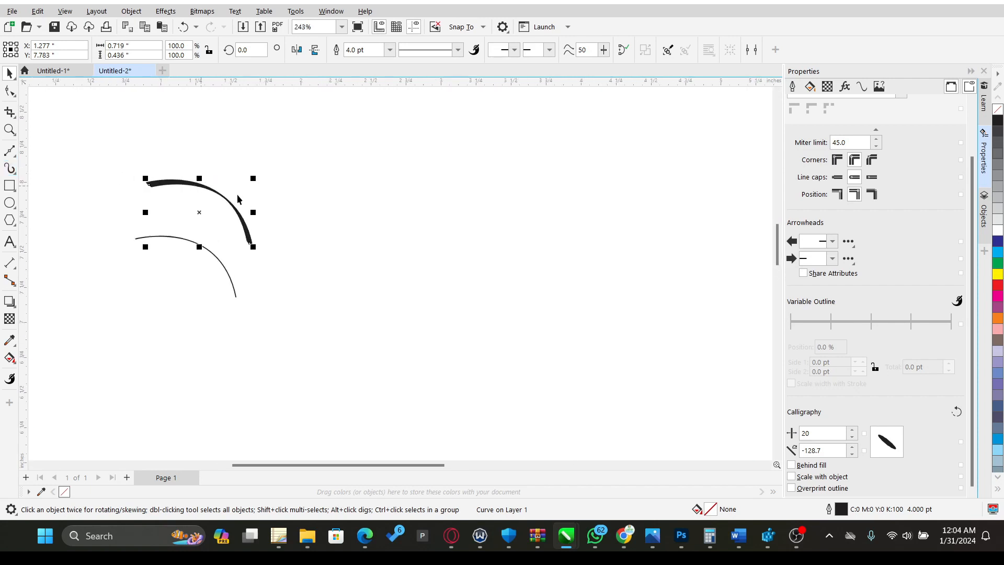
mouse_move(889, 440)
left_mouse_down()
mouse_move(892, 452)
mouse_move(887, 443)
left_mouse_up()
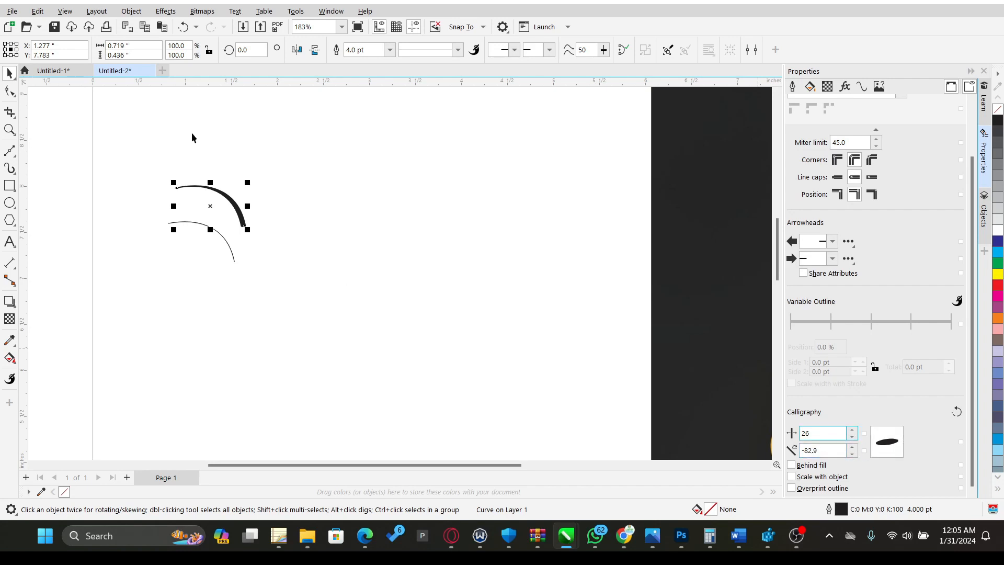
scroll(270, 237, "up", 4)
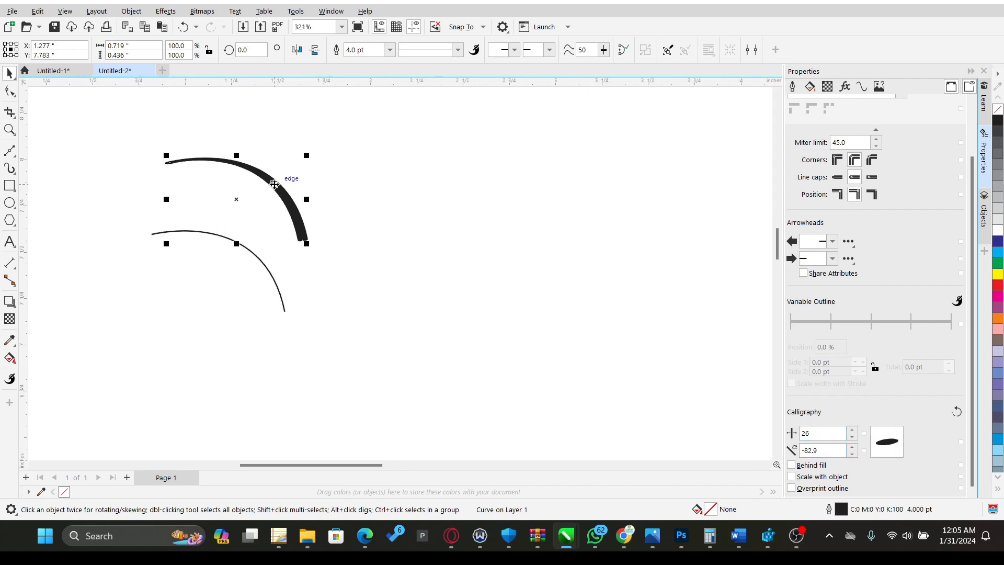
scroll(231, 218, "up", 1)
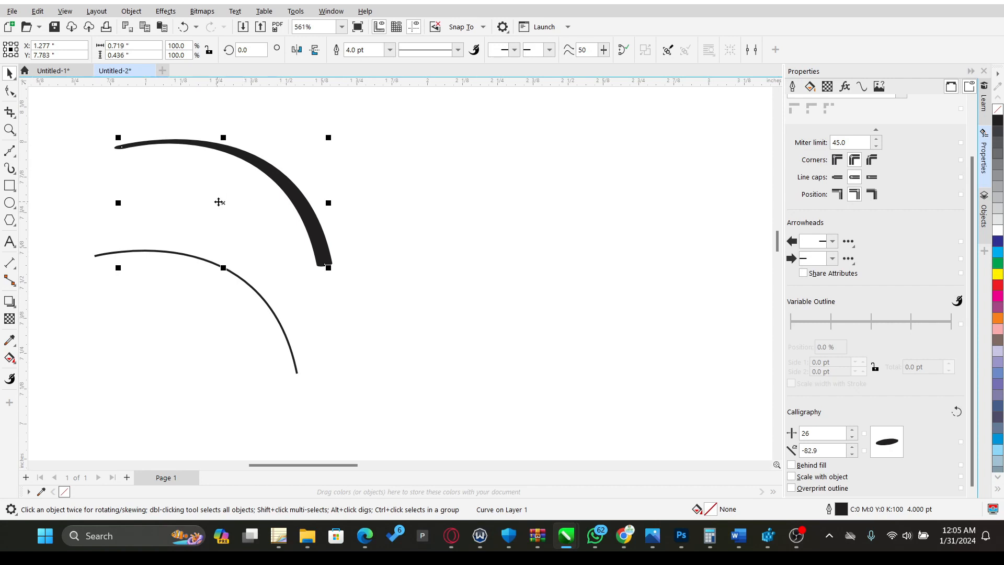
scroll(424, 312, "down", 4)
scroll(544, 295, "up", 2)
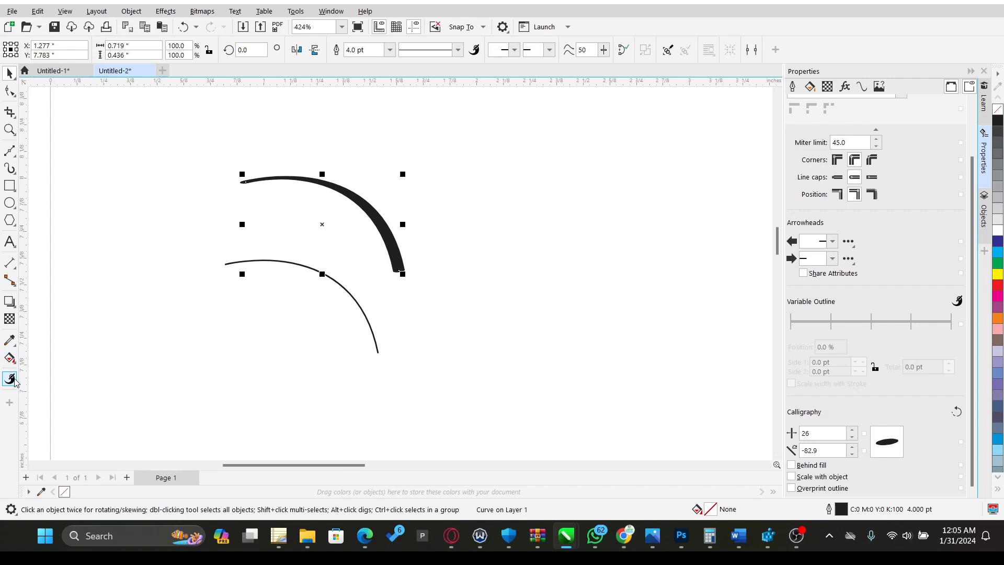
- Use the Variable Outline tool to widen the lower curve at its right end to about 2.7 pt in total
left_click(359, 308)
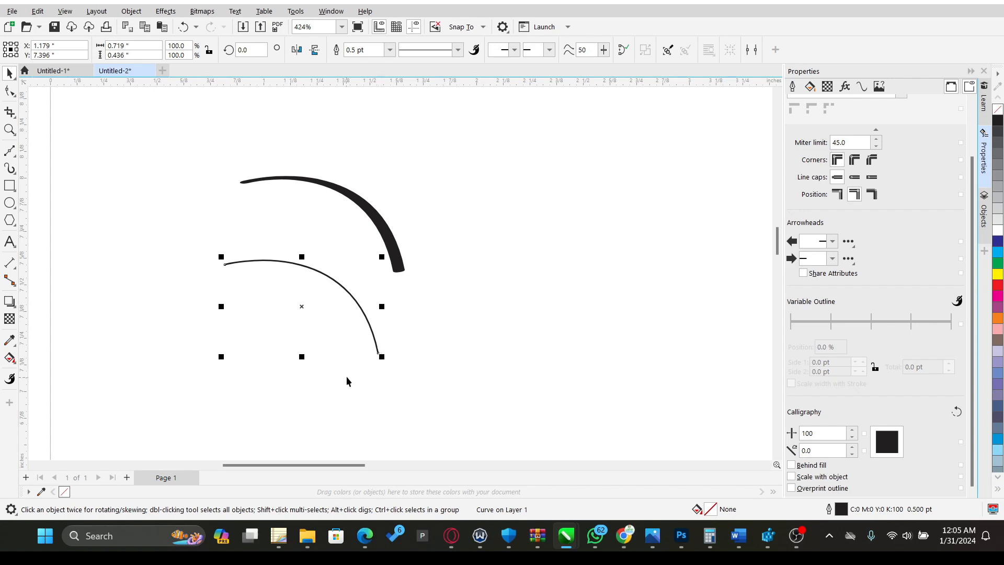
left_click(9, 379)
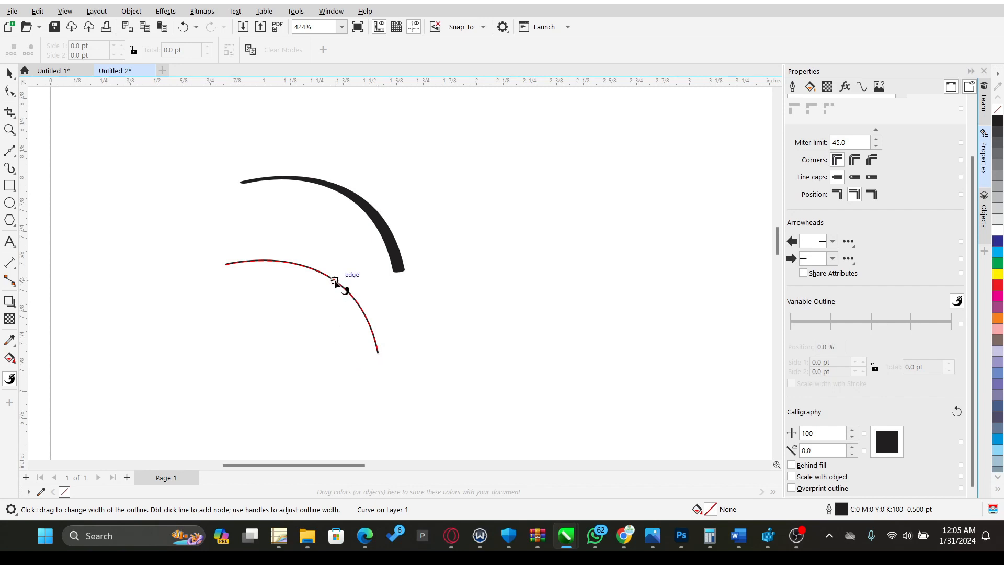
left_click(378, 354)
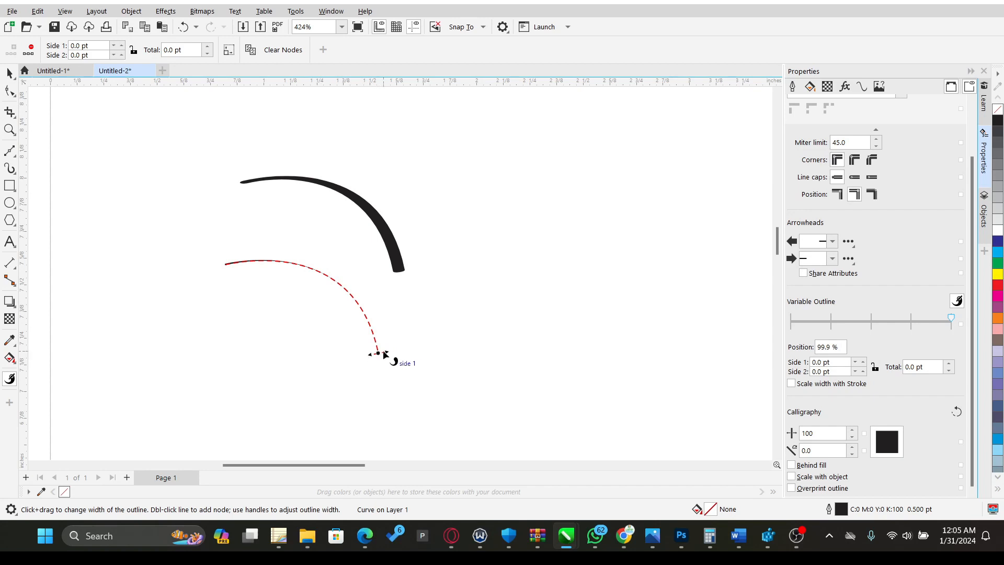
left_click_drag(370, 354, 369, 360)
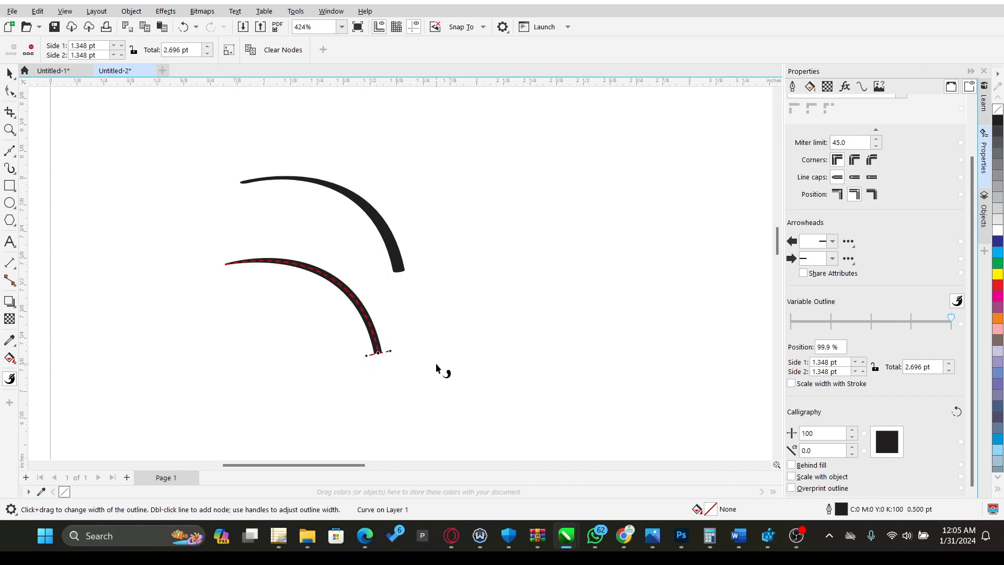
- Give the lower curve round corners, round line caps and a centered outline, and move its width node to the 100% position
left_click(11, 72)
scroll(370, 340, "up", 1)
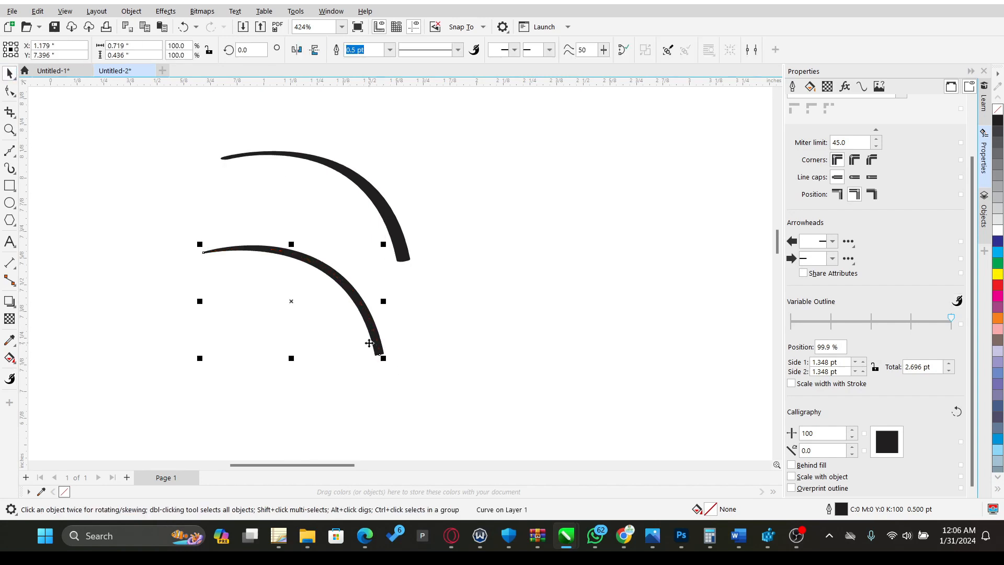
left_click(856, 160)
left_click(855, 177)
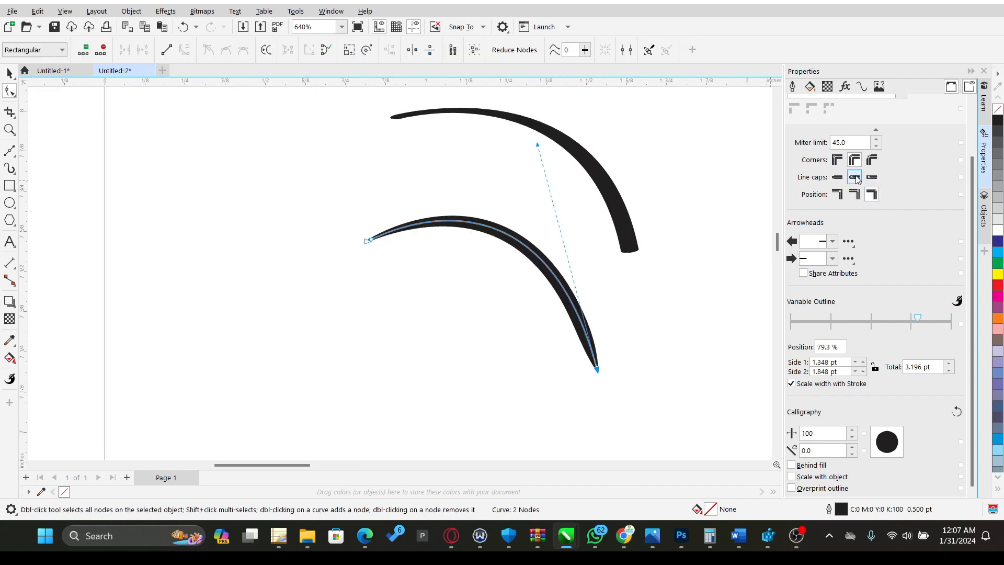
left_click(855, 194)
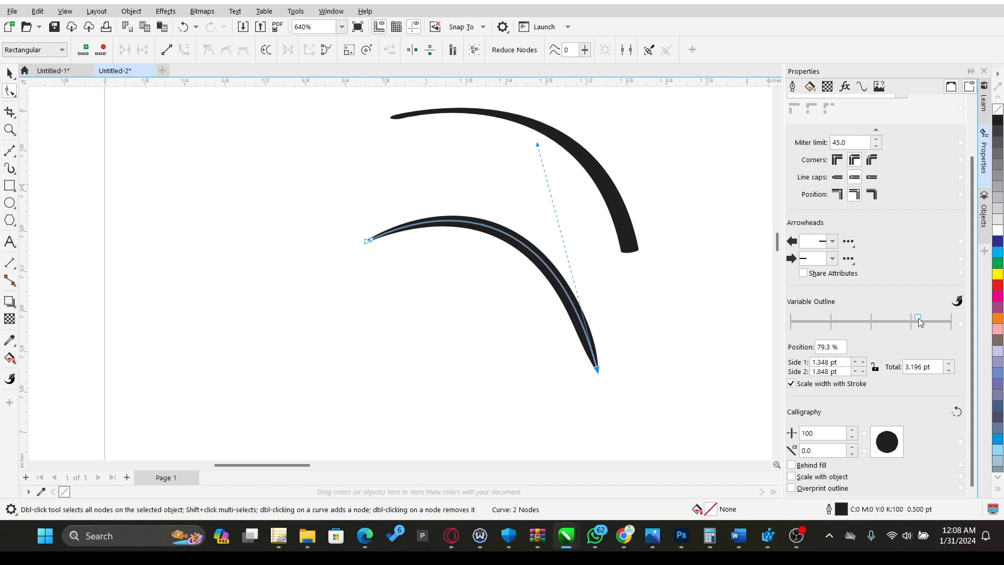
left_click_drag(918, 323, 971, 319)
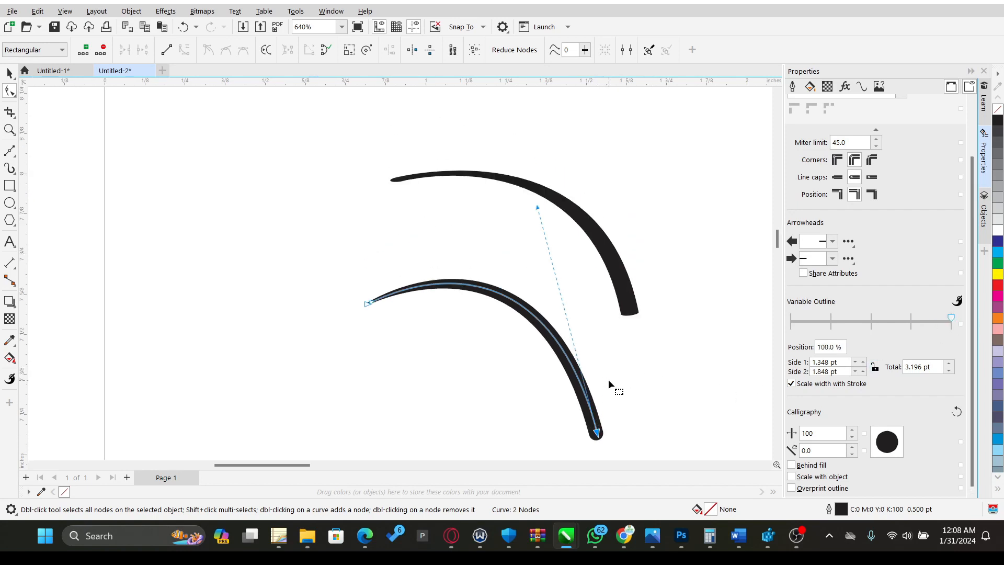
- Reshape the lower curve with the Shape tool into a shorter, flatter arc by moving its thin end inward and adjusting its curvature handle
scroll(607, 450, "up", 2)
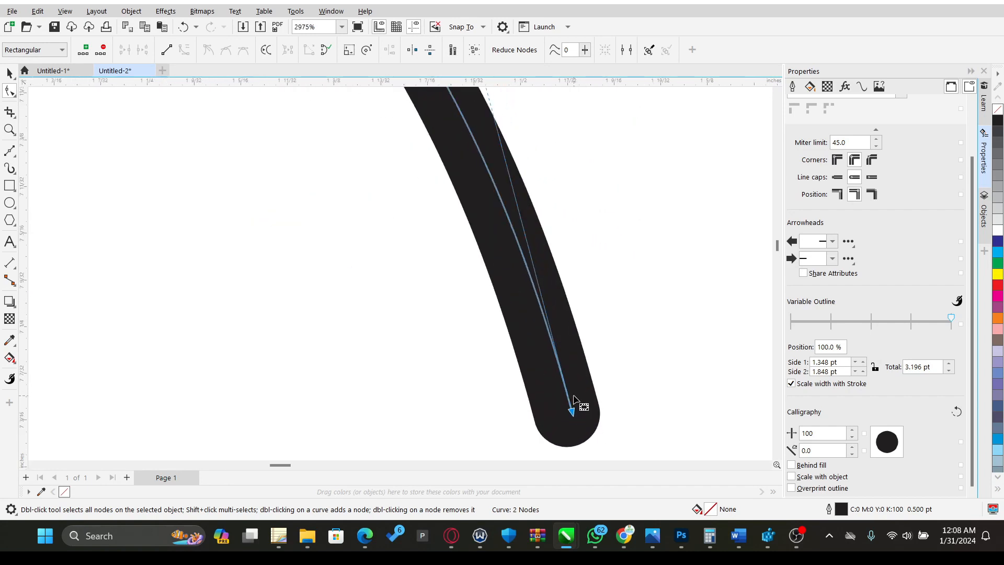
scroll(577, 397, "down", 2)
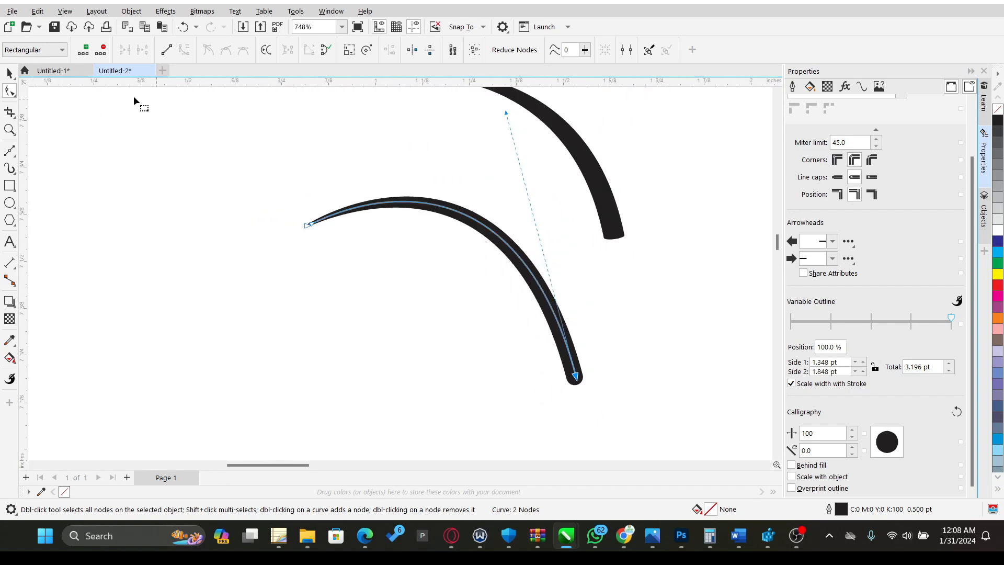
left_click(11, 73)
key("F10")
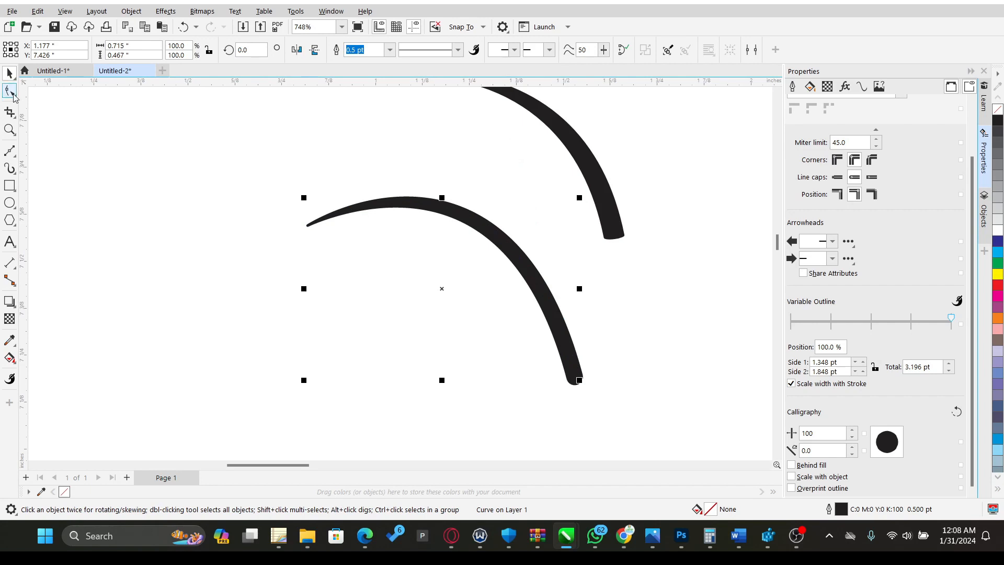
left_click_drag(308, 226, 331, 297)
left_click_drag(506, 112, 491, 212)
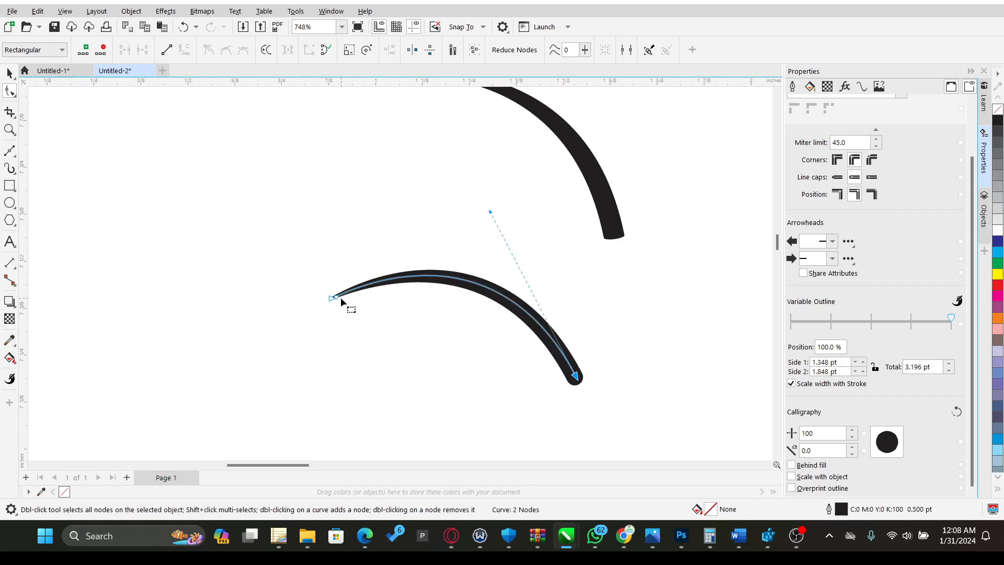
left_click_drag(333, 302, 447, 317)
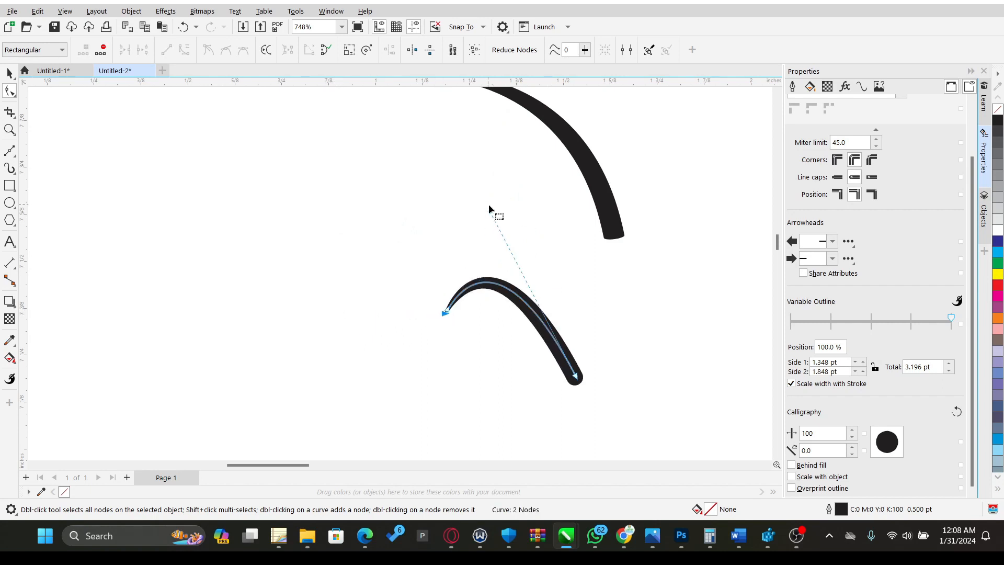
left_click_drag(490, 211, 533, 297)
scroll(394, 330, "down", 4)
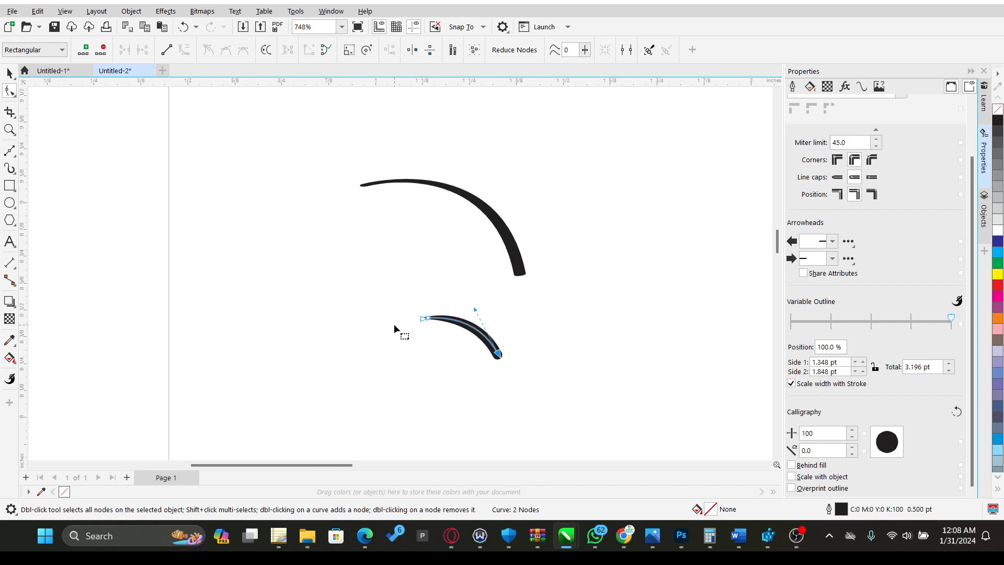
scroll(599, 352, "down", 6)
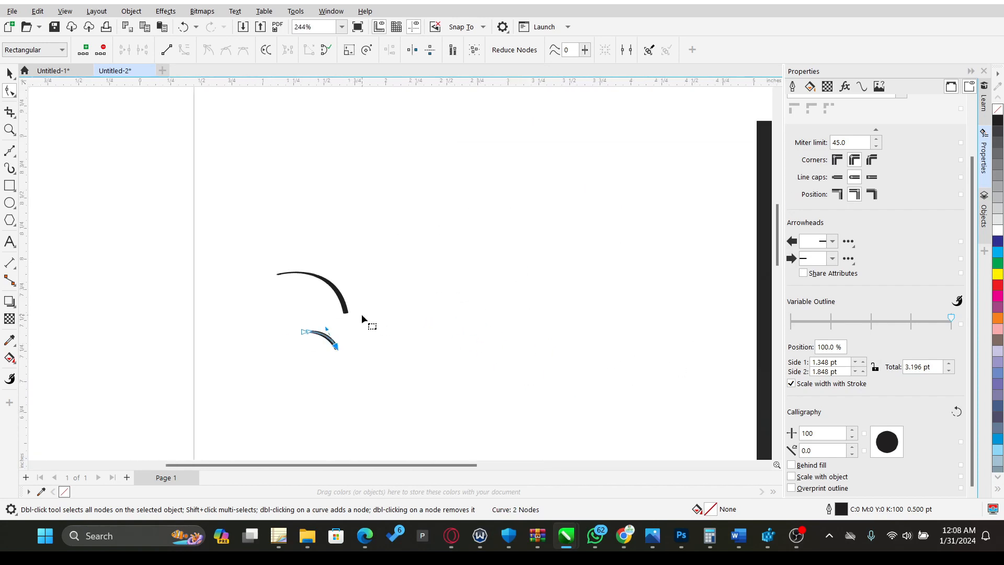
scroll(496, 319, "down", 2)
scroll(361, 324, "up", 4)
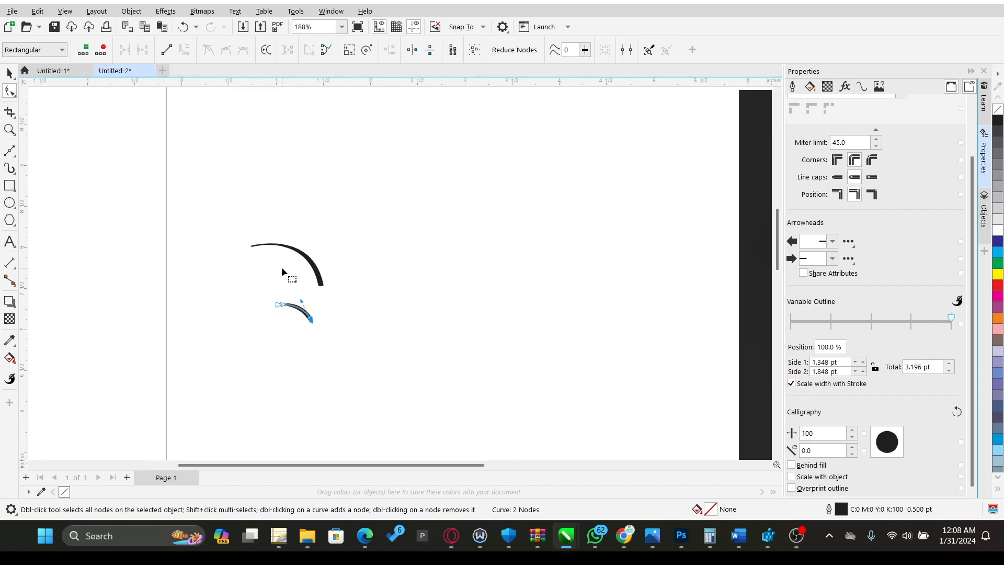
- Enlarge the lower curve proportionally to 291%, about 1.01 by 0.5 inches
left_click(9, 73)
left_click_drag(316, 323, 390, 368)
scroll(381, 342, "up", 3)
scroll(357, 338, "down", 3)
scroll(350, 322, "up", 2)
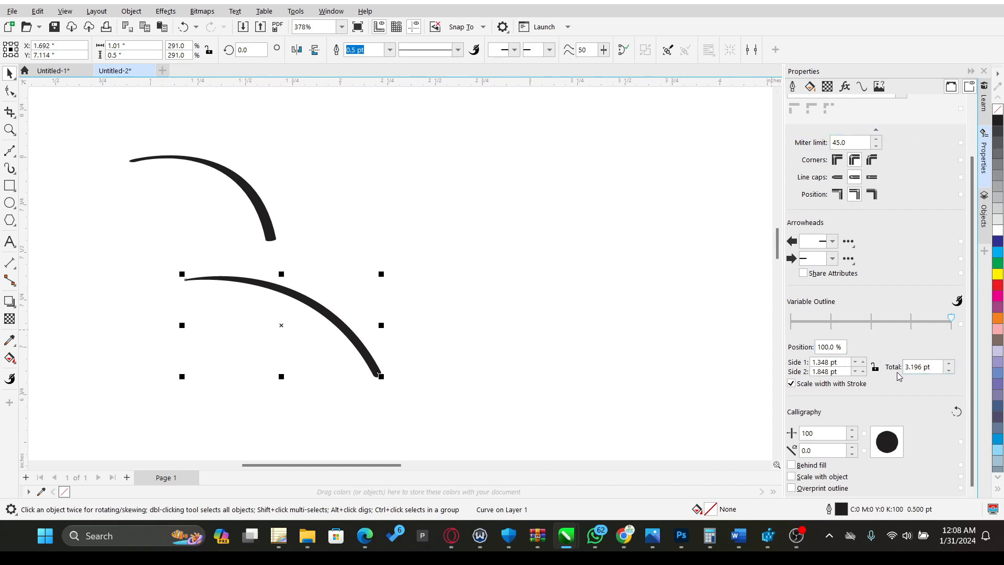
- Try a 3 pt outline width on the lower curve, and settle on 1 pt
scroll(891, 327, "up", 2)
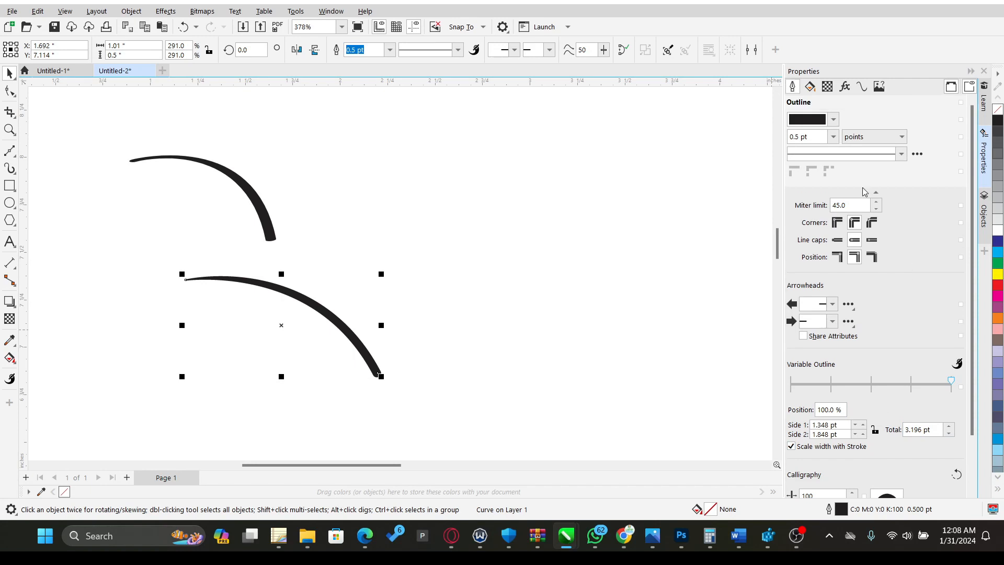
left_click(833, 137)
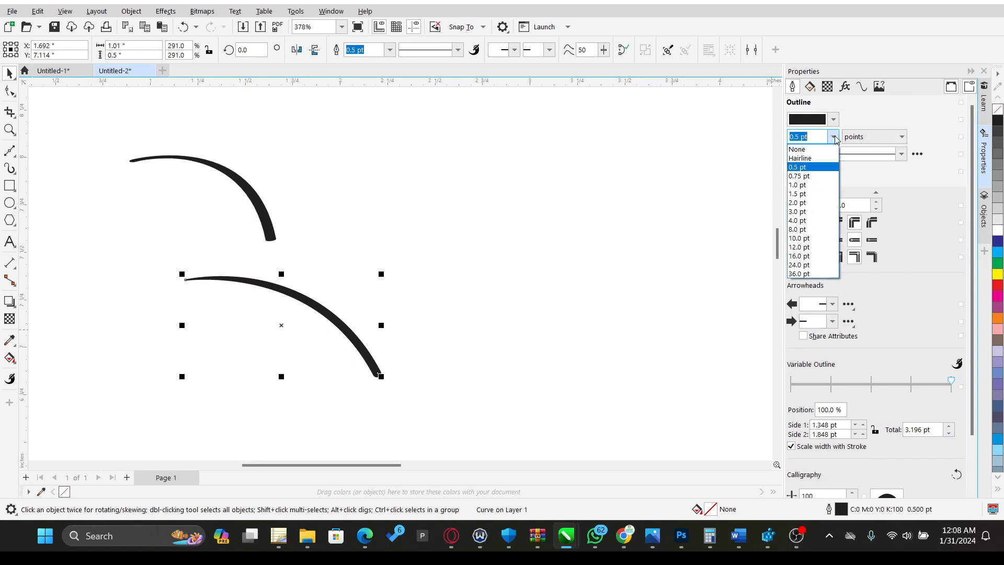
left_click(800, 214)
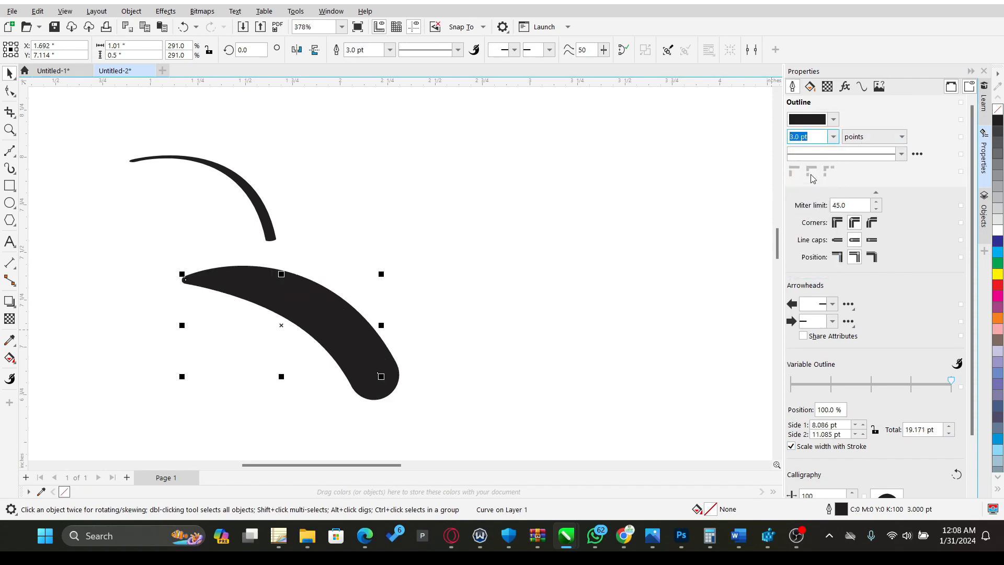
left_click(834, 137)
left_click(808, 191)
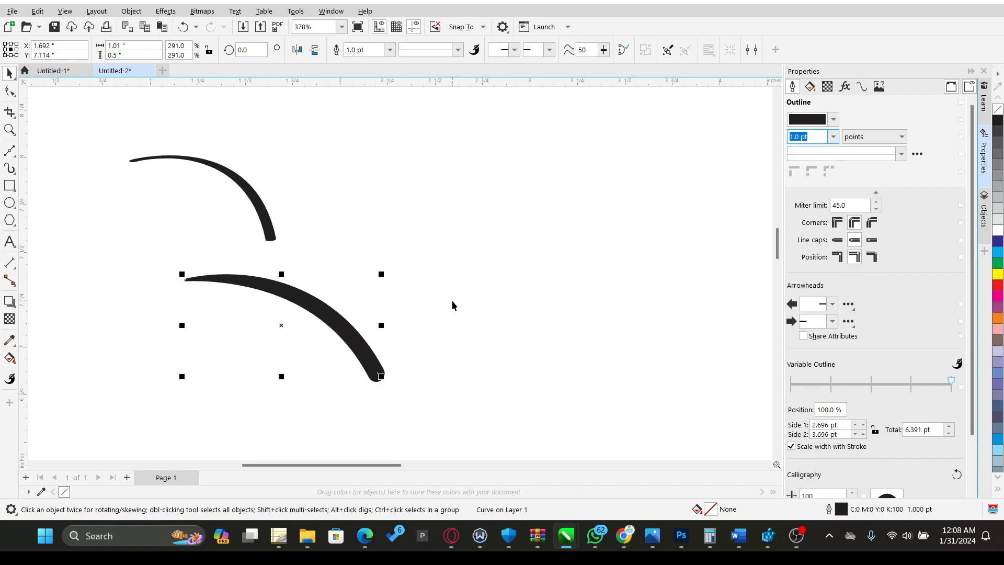
- Place two rotated copies of the lower curve beneath it as a fan, and move the upper calligraphic curve up and to the right
scroll(310, 318, "down", 1)
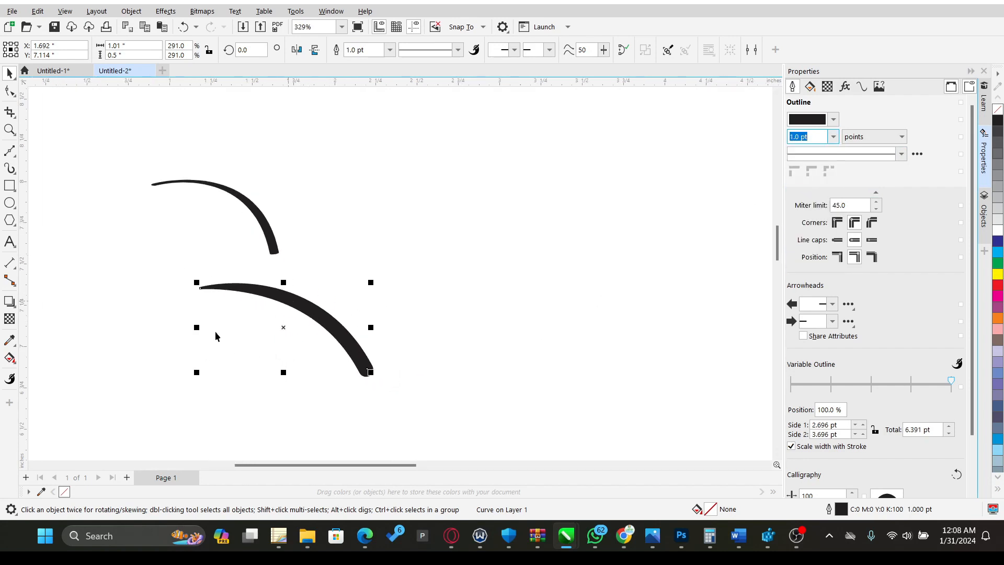
scroll(322, 316, "down", 3)
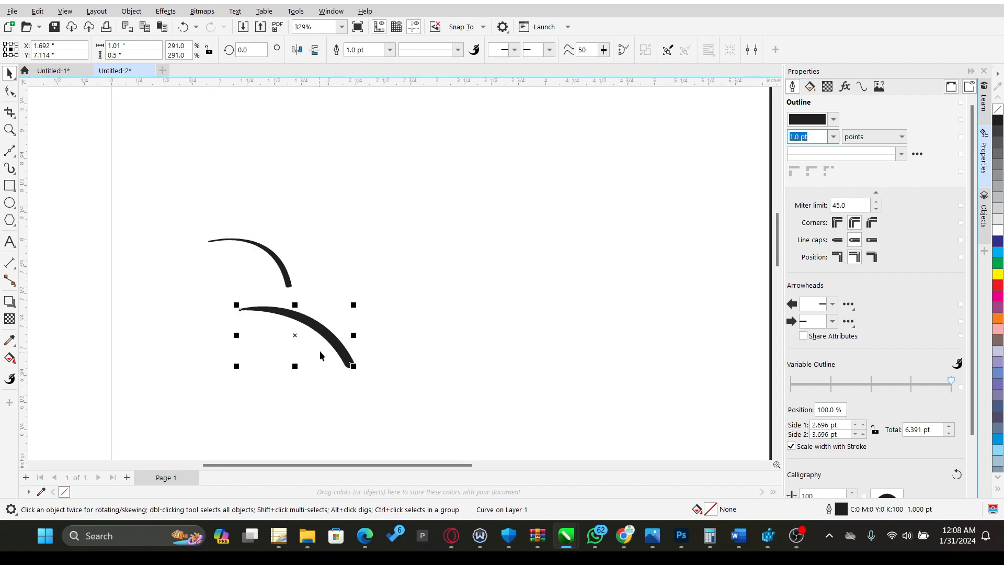
scroll(413, 368, "up", 2)
scroll(371, 342, "down", 1)
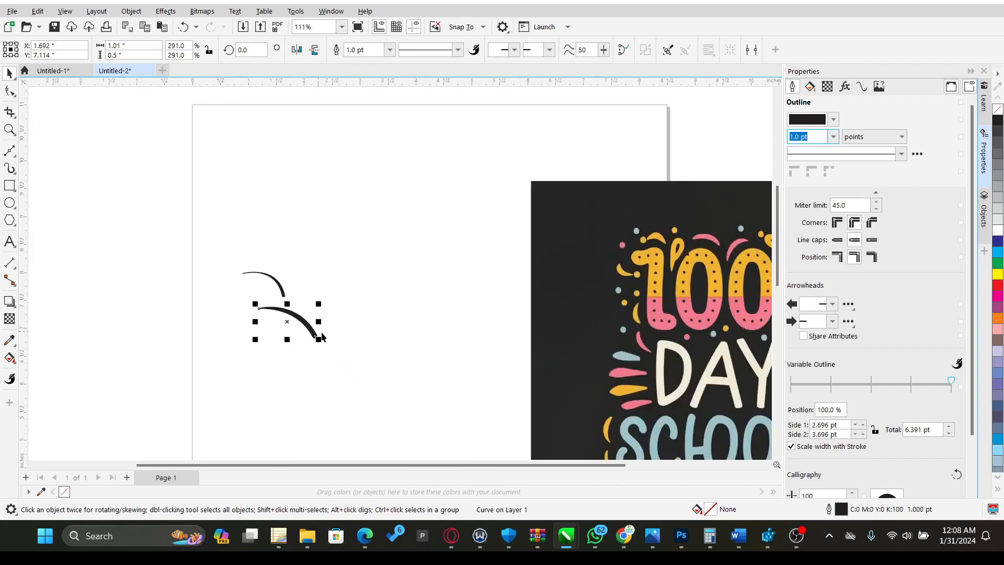
mouse_move(282, 321)
left_mouse_down()
mouse_move(278, 349)
mouse_move(299, 313)
mouse_move(295, 332)
left_mouse_up()
right_click(280, 337)
left_click(294, 336)
left_click_drag(271, 281, 300, 265)
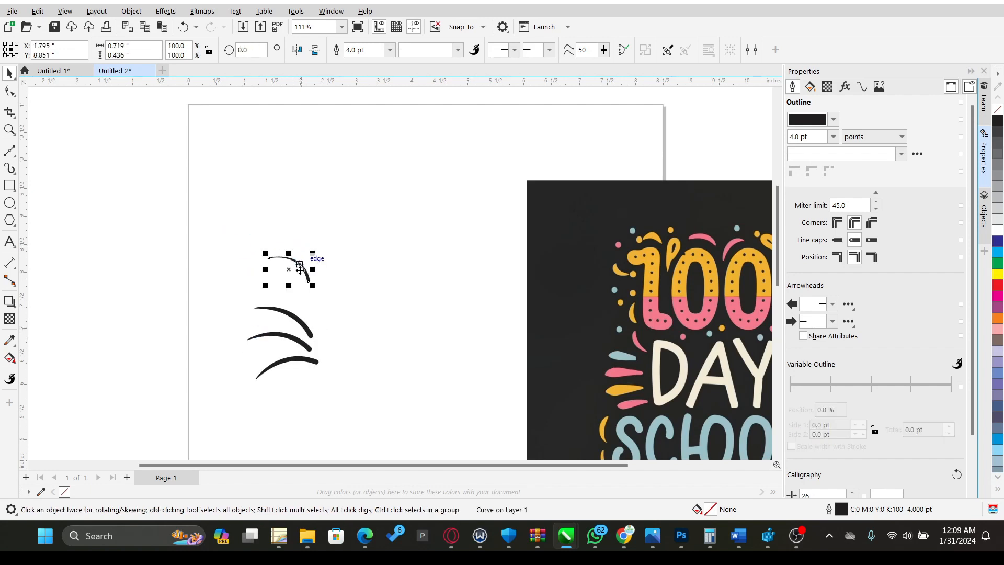
- Examine the upper calligraphic curve's ends up close against the variable-outline strokes below it
scroll(303, 276, "up", 5)
scroll(304, 279, "up", 5)
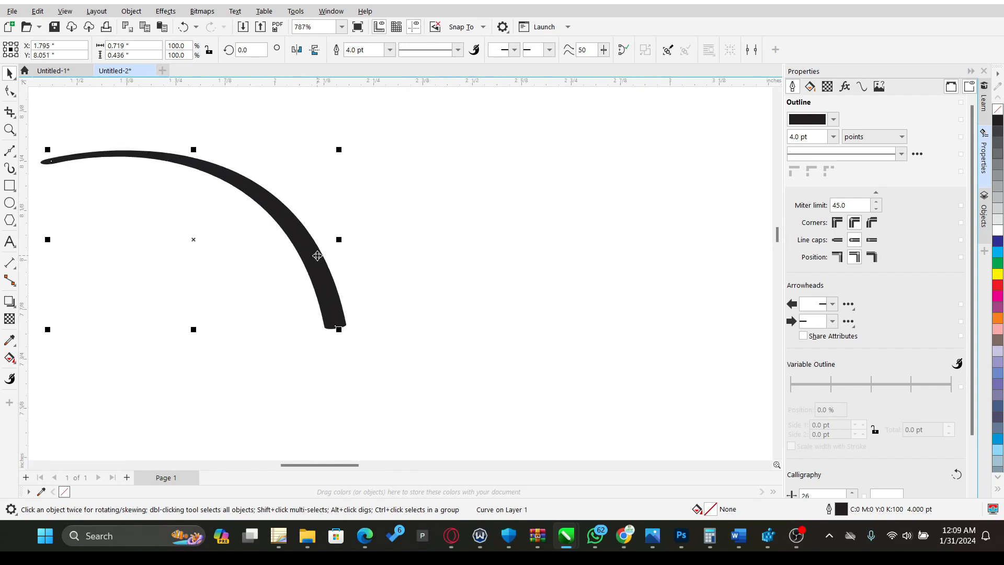
scroll(329, 298, "down", 3)
scroll(313, 272, "up", 3)
scroll(321, 257, "down", 1)
scroll(323, 250, "down", 2)
scroll(329, 238, "up", 4)
scroll(327, 246, "down", 5)
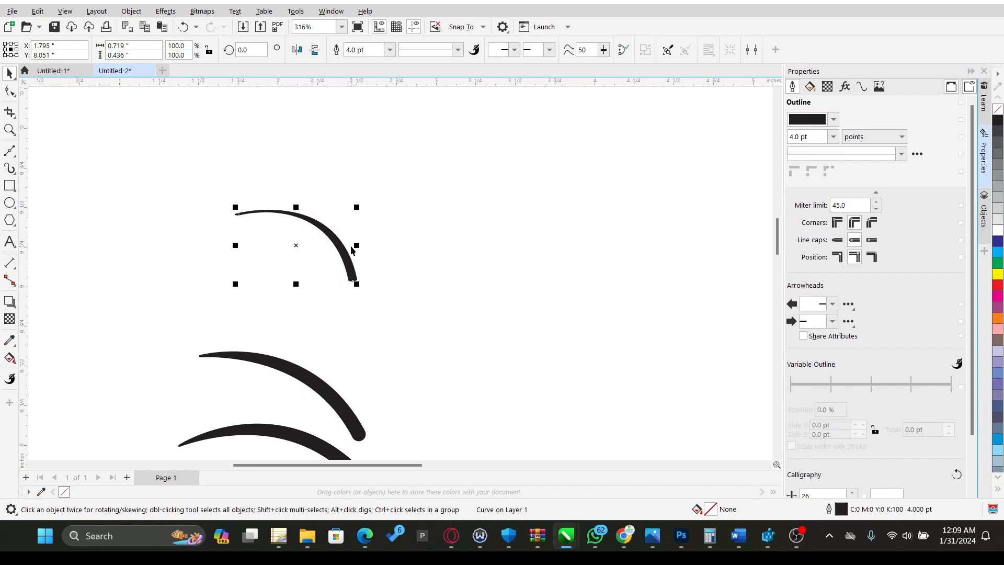
- Shift the middle stroke of the fan slightly to the right and extend its thick end outward with the Shape tool
scroll(343, 392, "up", 5)
left_click(374, 385)
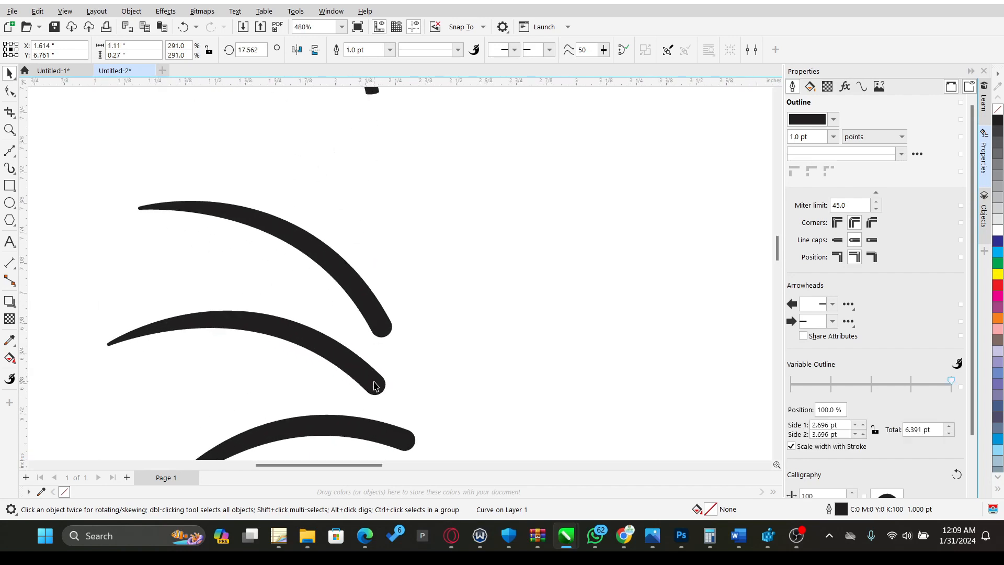
left_click(387, 386)
left_click(9, 91)
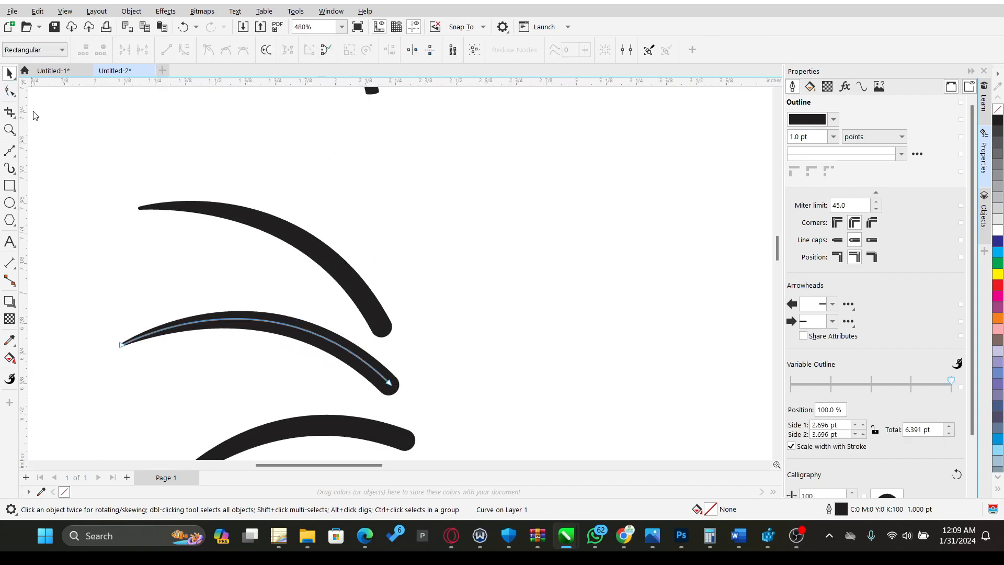
left_click_drag(394, 387, 410, 396)
- Extend the thick end of the fan's top stroke by about 0.15 inch and lower its thin end slightly
left_click(383, 322)
left_click_drag(383, 327, 414, 343)
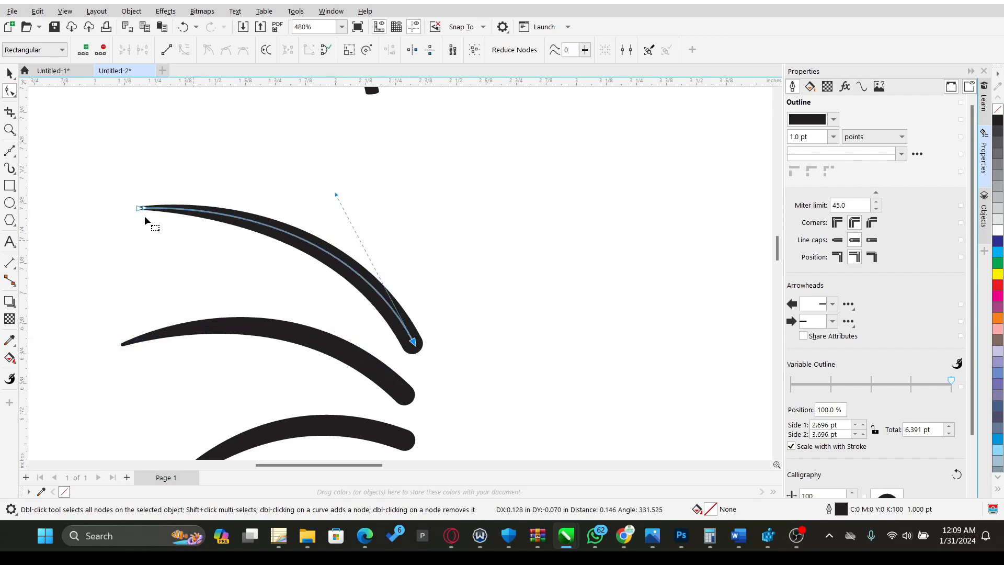
left_click_drag(141, 208, 138, 220)
scroll(314, 309, "down", 5)
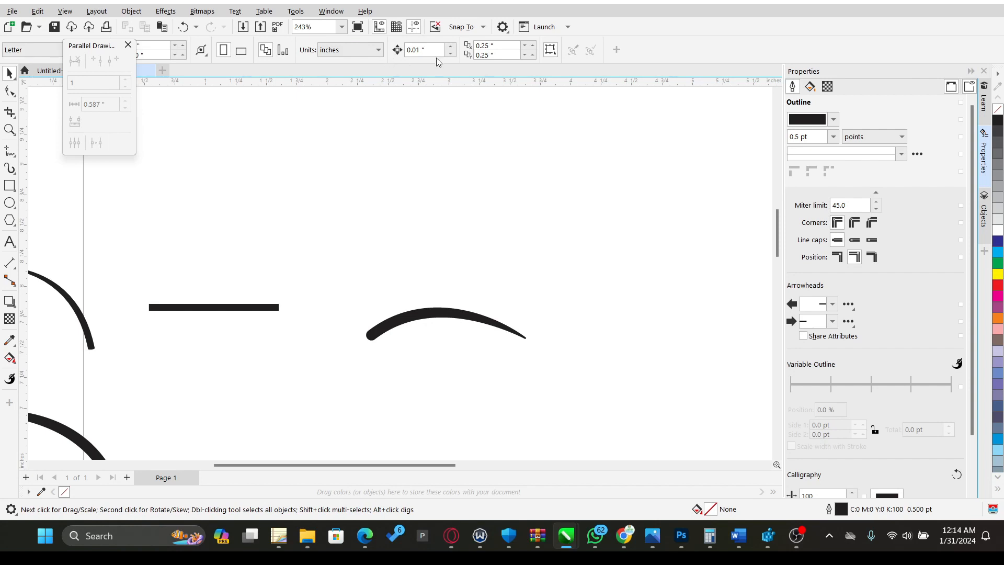
- Draw a vertical straight line about 0.87 inch long with the Freehand tool and set its outline width to 2 pt
left_click(13, 152)
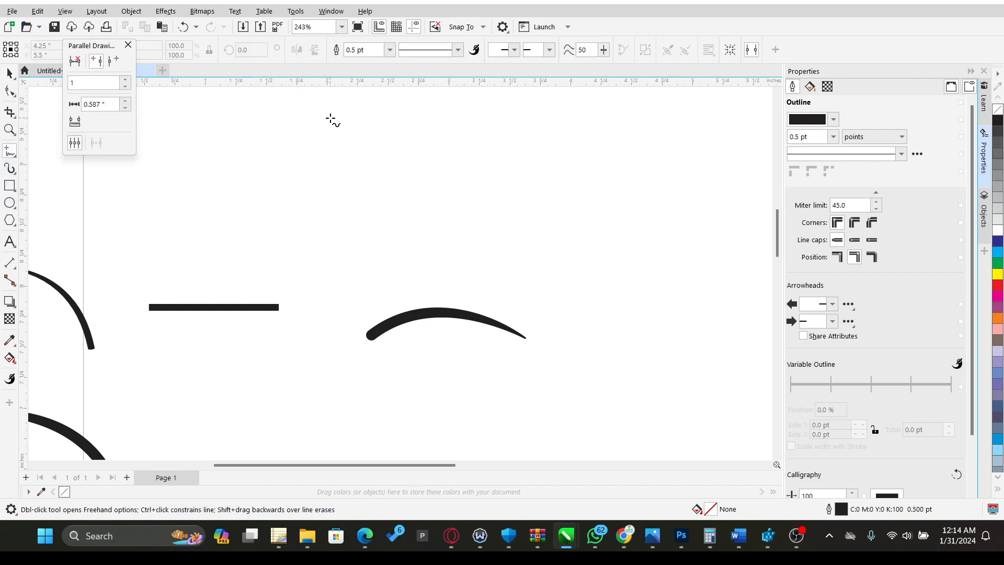
left_click(289, 116)
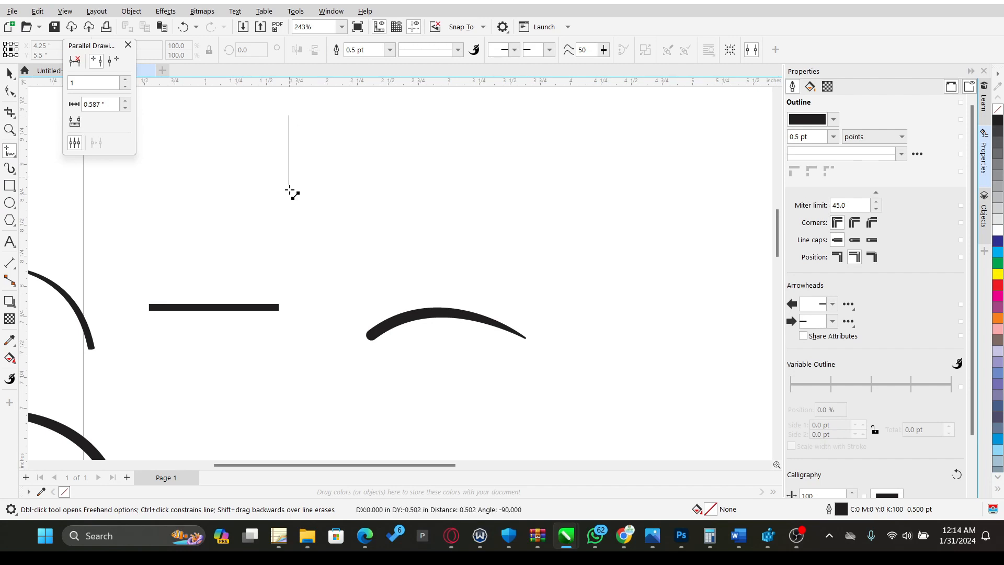
left_click(289, 224)
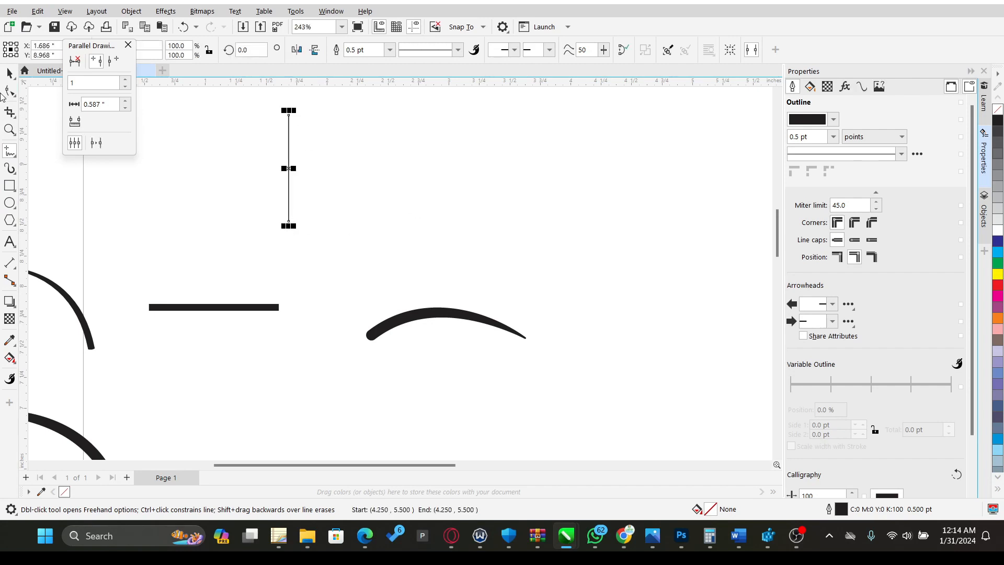
left_click(9, 74)
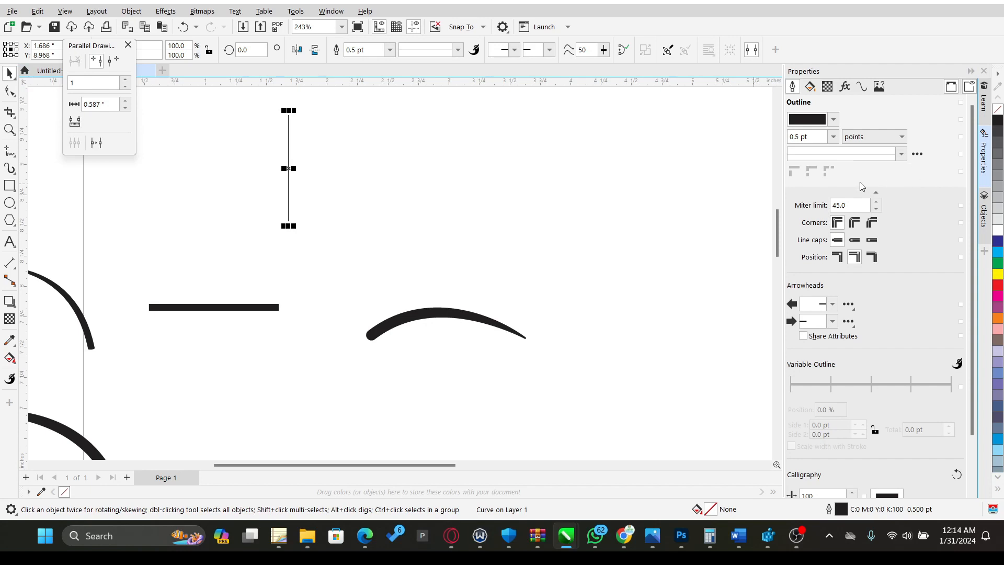
left_click(833, 137)
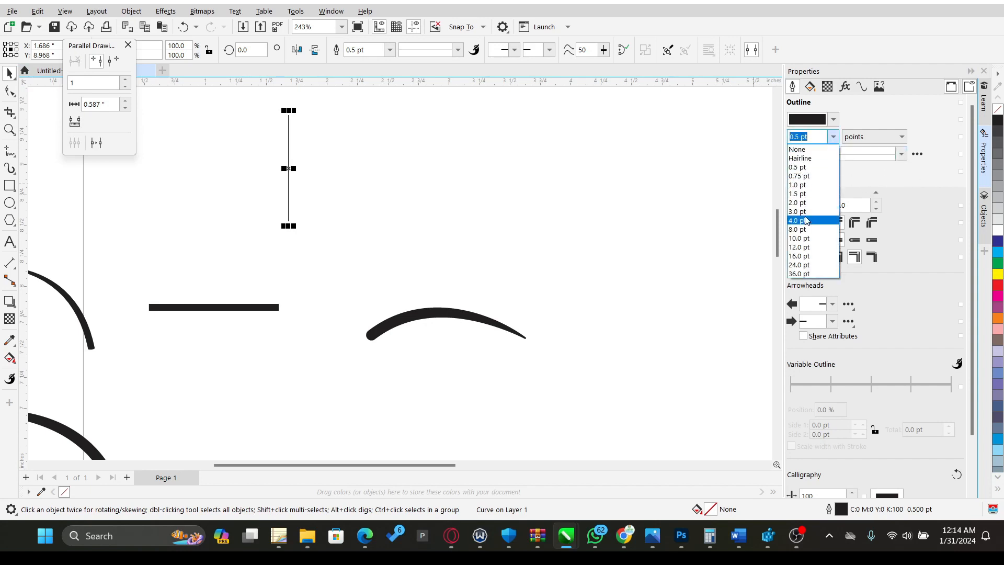
left_click(830, 202)
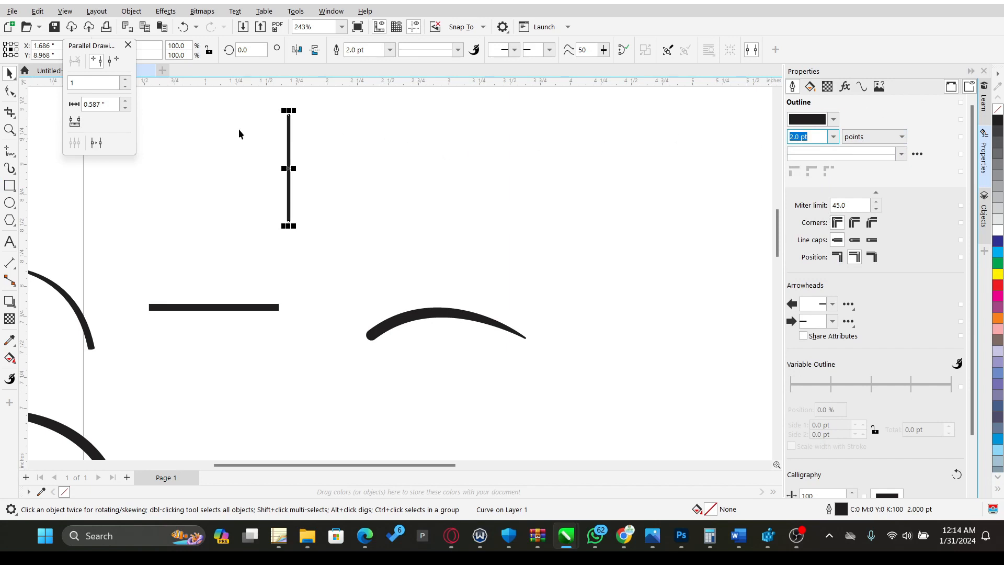
- Use Parallel Drawing to create one parallel line at a distance of 0.587 inch from the vertical line
left_click(751, 49)
left_click(751, 49)
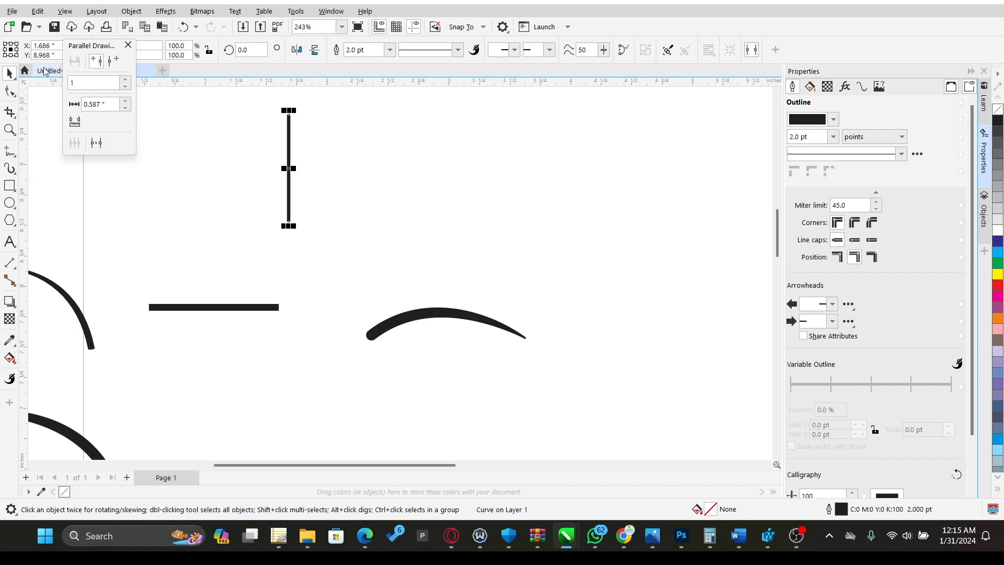
mouse_move(97, 50)
left_mouse_down()
mouse_move(128, 91)
mouse_move(114, 94)
left_mouse_up()
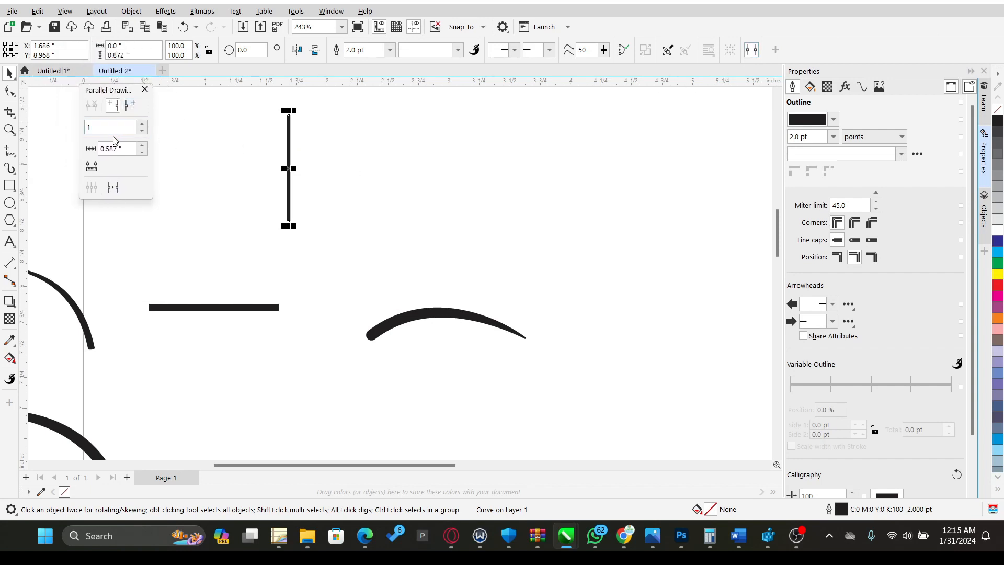
left_click(113, 188)
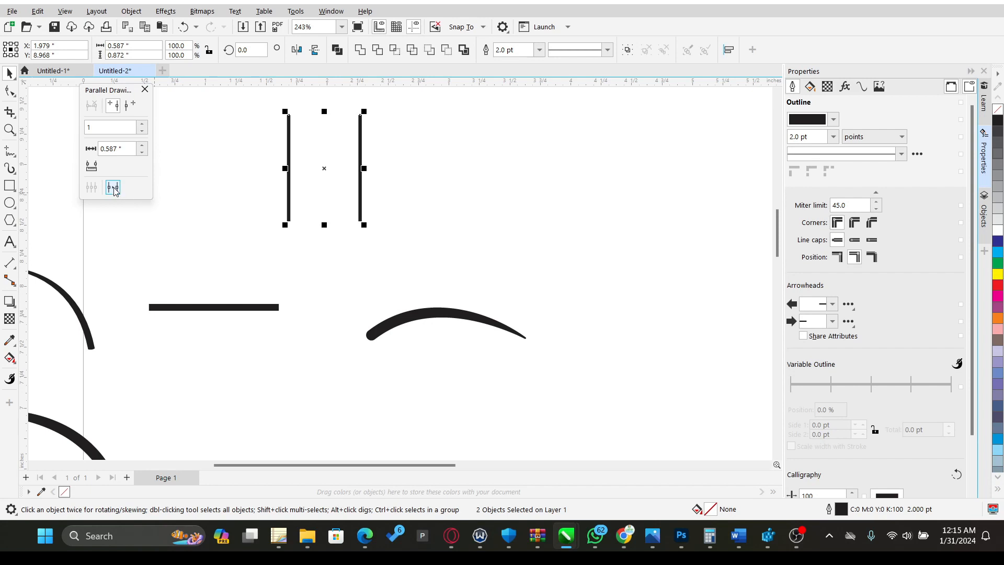
- Raise the number of parallel lines to 11 and generate them from the two vertical lines
left_click(142, 124)
left_click(143, 124)
left_click(142, 124)
left_click(143, 125)
left_click(144, 125)
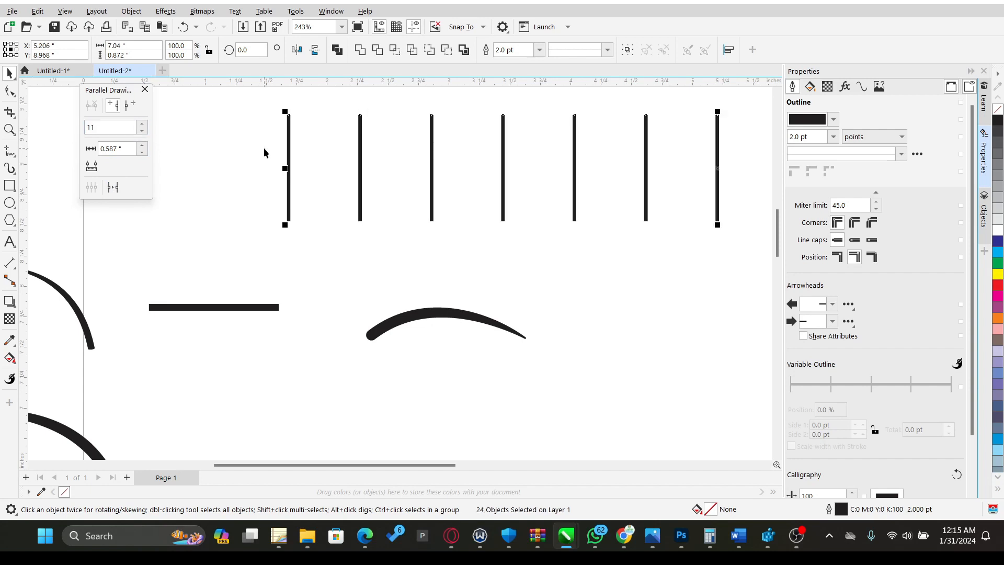